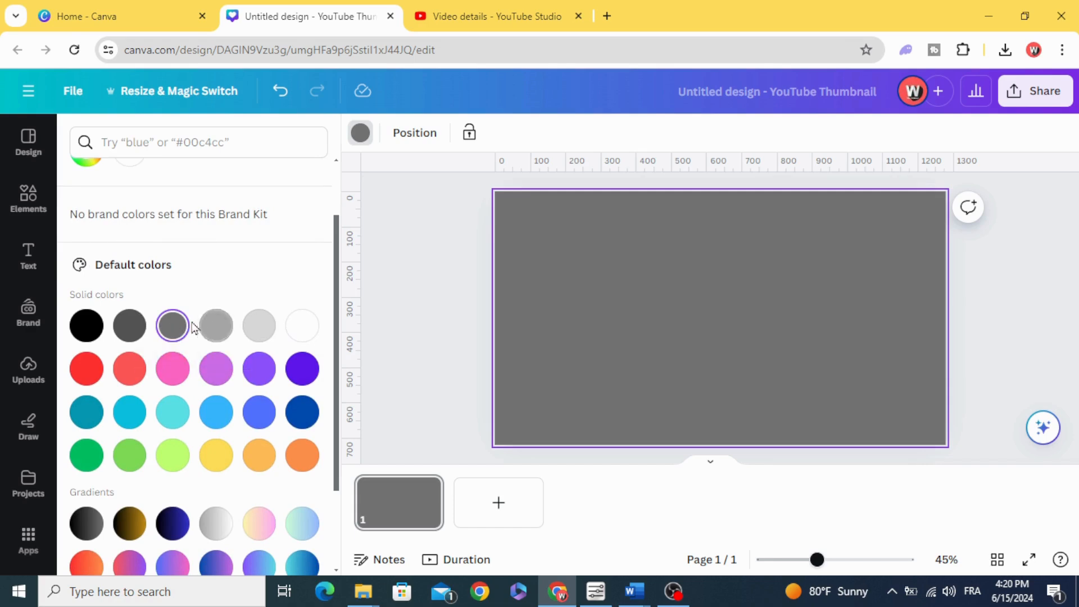
Add a heading to the grey page and replace its text with THAI
{"action": "left_click", "coordinate": [428, 319]}
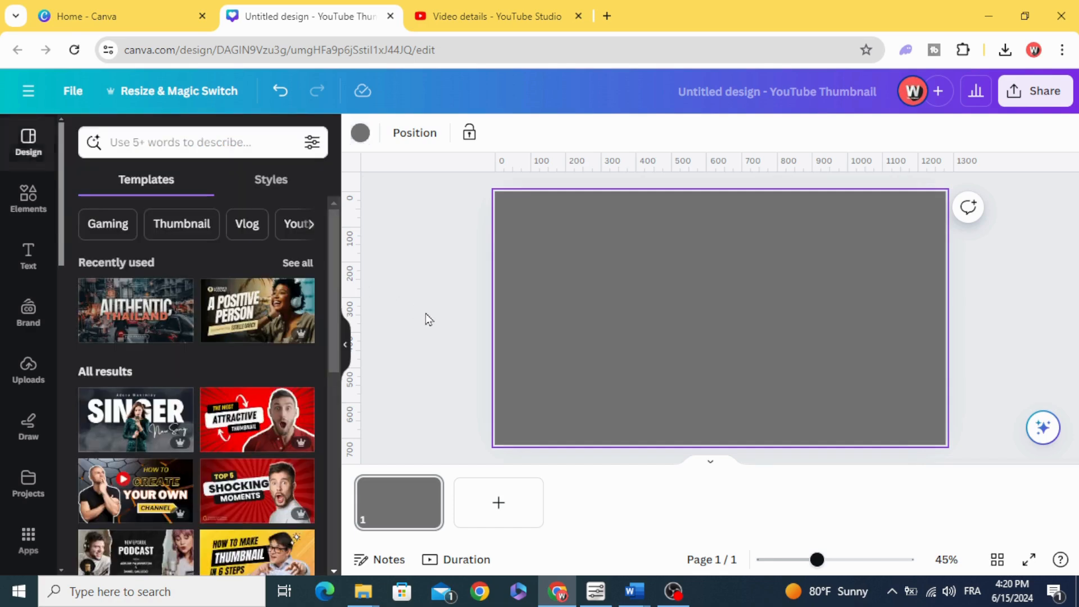
{"action": "left_click", "coordinate": [14, 264]}
{"action": "left_click", "coordinate": [174, 293]}
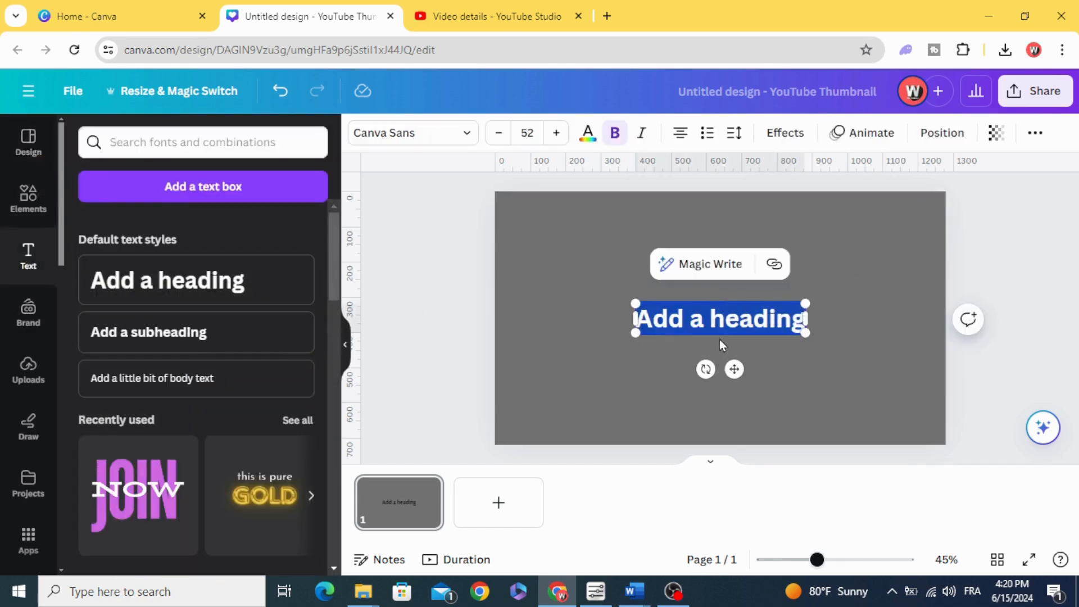
{"action": "type", "text": "THAI"}
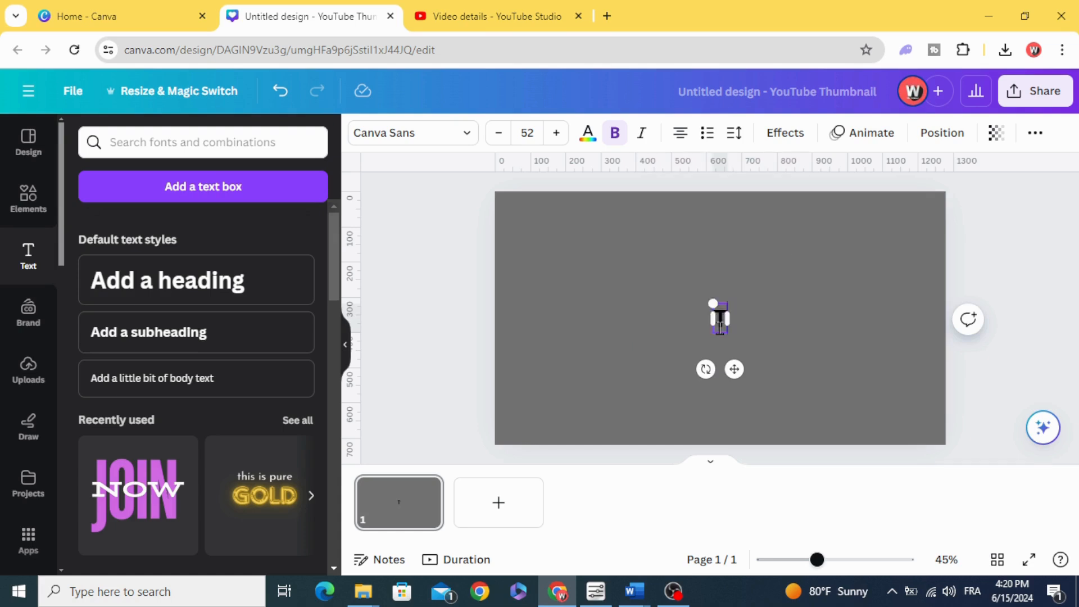
Search the fonts for ANT and apply Anton to the THAI heading
{"action": "left_click", "coordinate": [436, 132]}
{"action": "left_click", "coordinate": [218, 181]}
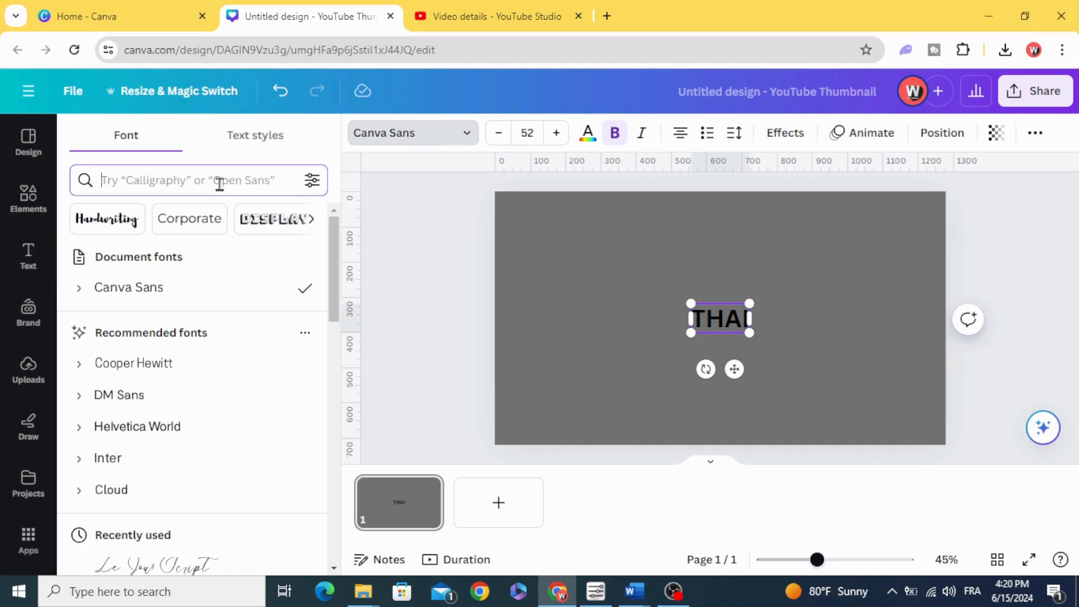
{"action": "type", "text": "ANT"}
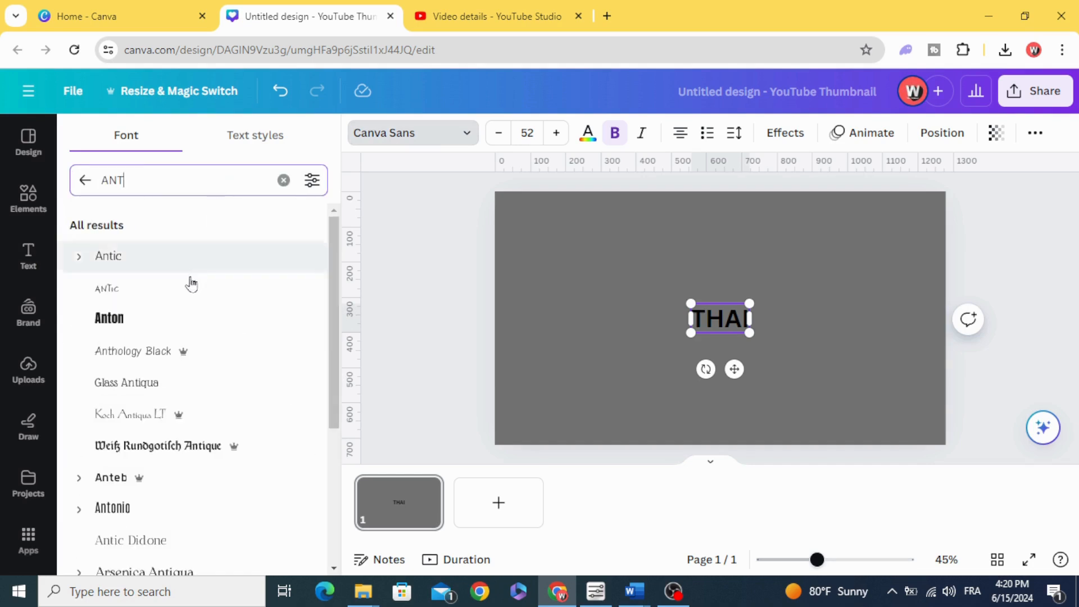
{"action": "left_click", "coordinate": [186, 318]}
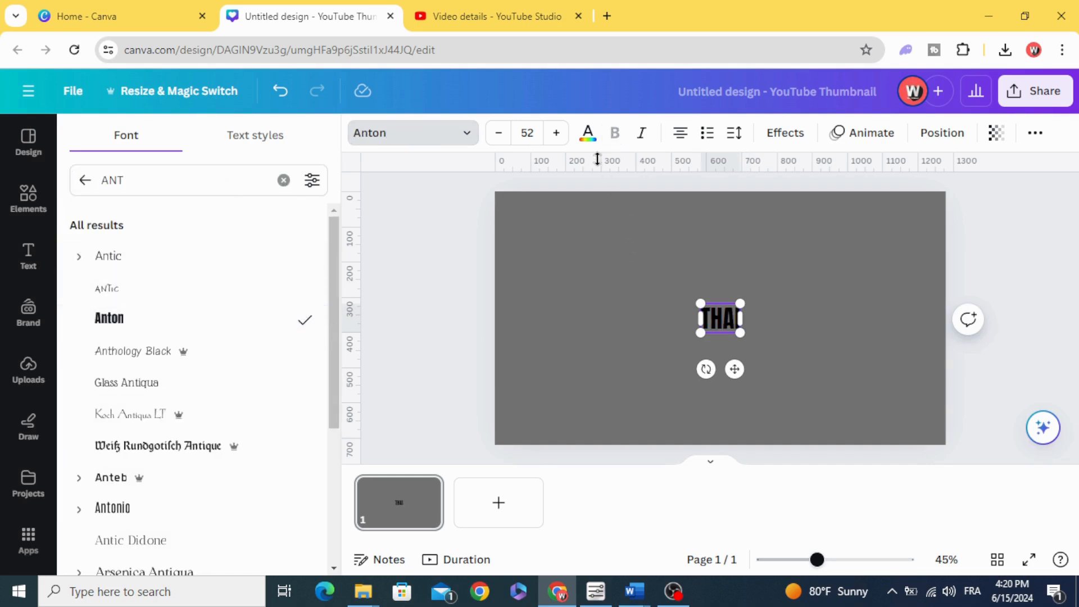
Change the THAI heading's text colour to solid white
{"action": "left_click", "coordinate": [587, 135]}
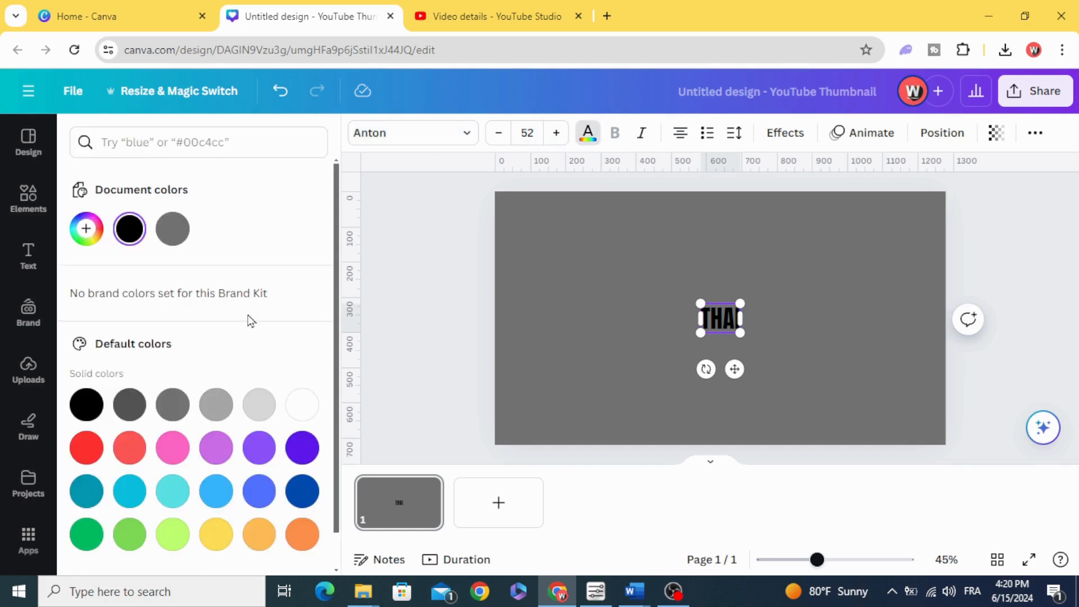
{"action": "left_click", "coordinate": [296, 406]}
{"action": "left_click", "coordinate": [724, 325]}
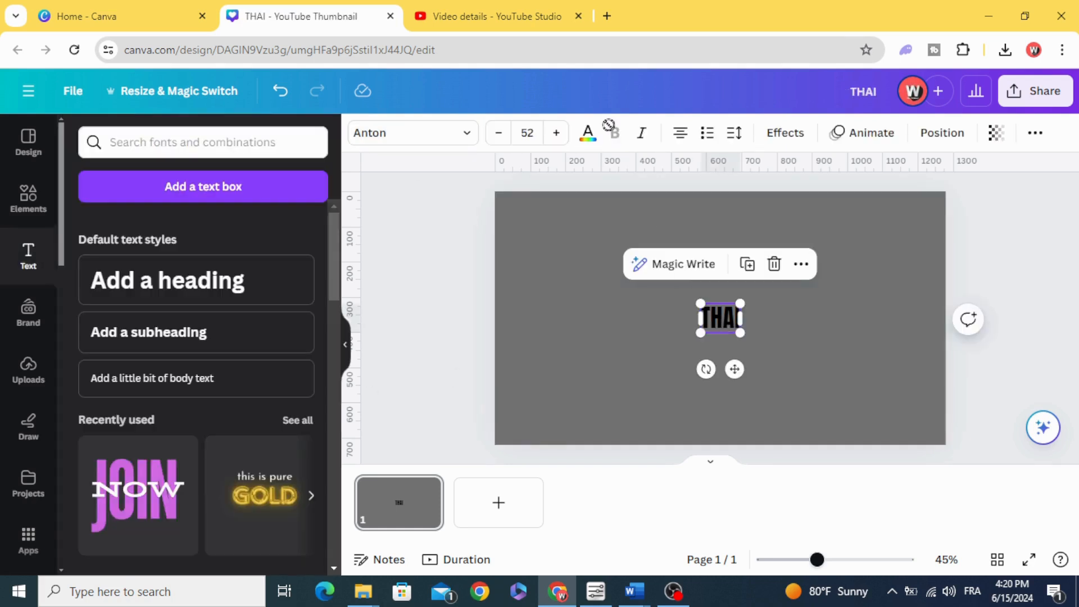
{"action": "left_click", "coordinate": [587, 133]}
{"action": "left_click", "coordinate": [302, 405]}
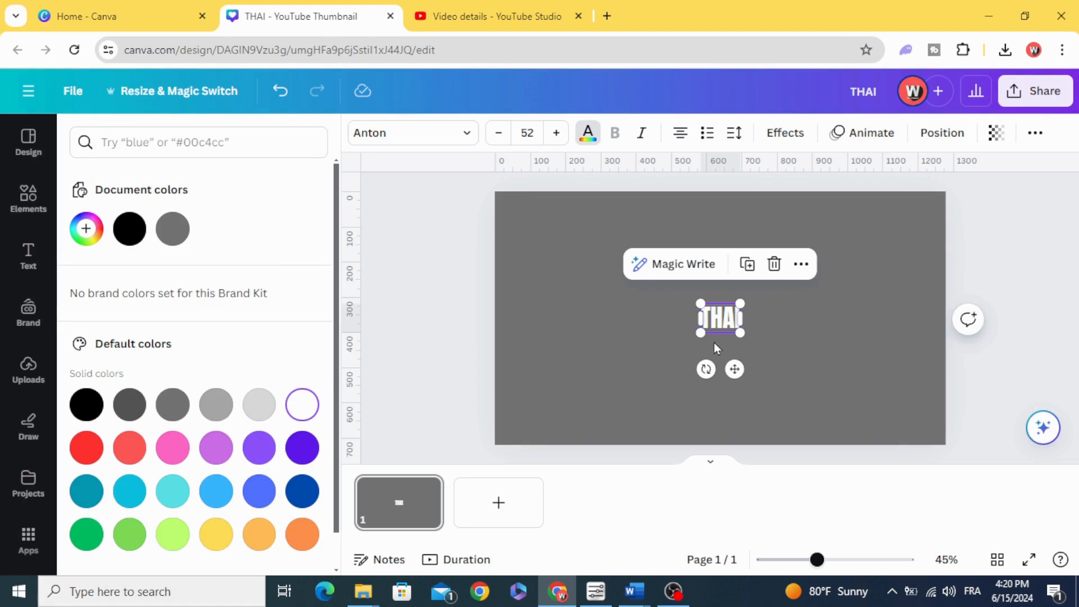
Enlarge the THAI heading to a font size of about 362 and centre it on the page
{"action": "left_click_drag", "start_coordinate": [699, 331], "coordinate": [568, 434]}
{"action": "left_click_drag", "start_coordinate": [746, 304], "coordinate": [842, 229]}
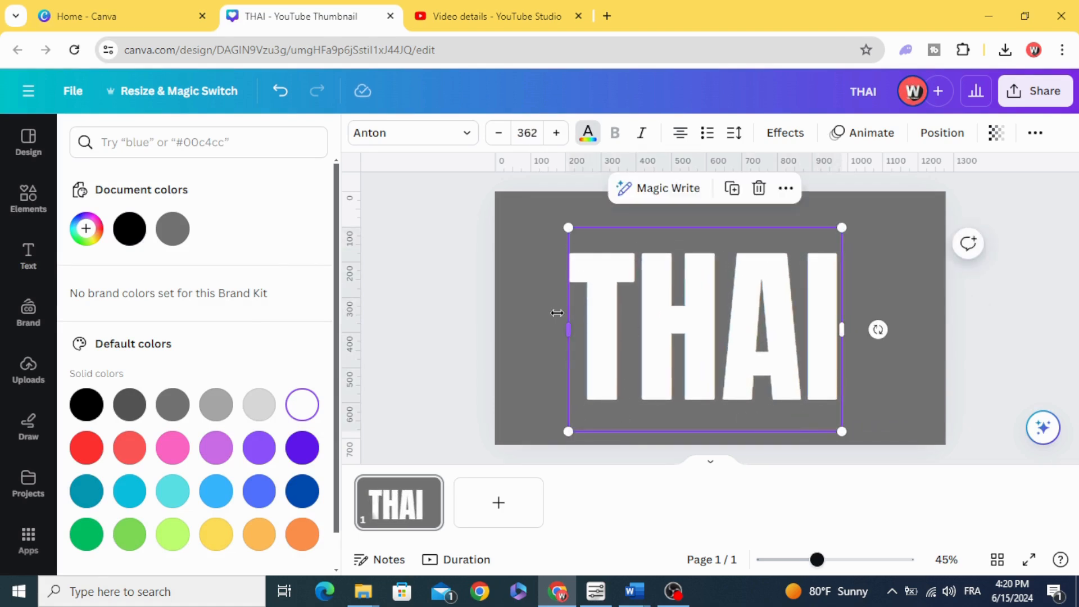
{"action": "left_click", "coordinate": [490, 329]}
{"action": "mouse_move", "coordinate": [638, 334]}
{"action": "left_mouse_down"}
{"action": "mouse_move", "coordinate": [649, 332]}
{"action": "mouse_move", "coordinate": [644, 342]}
{"action": "left_mouse_up"}
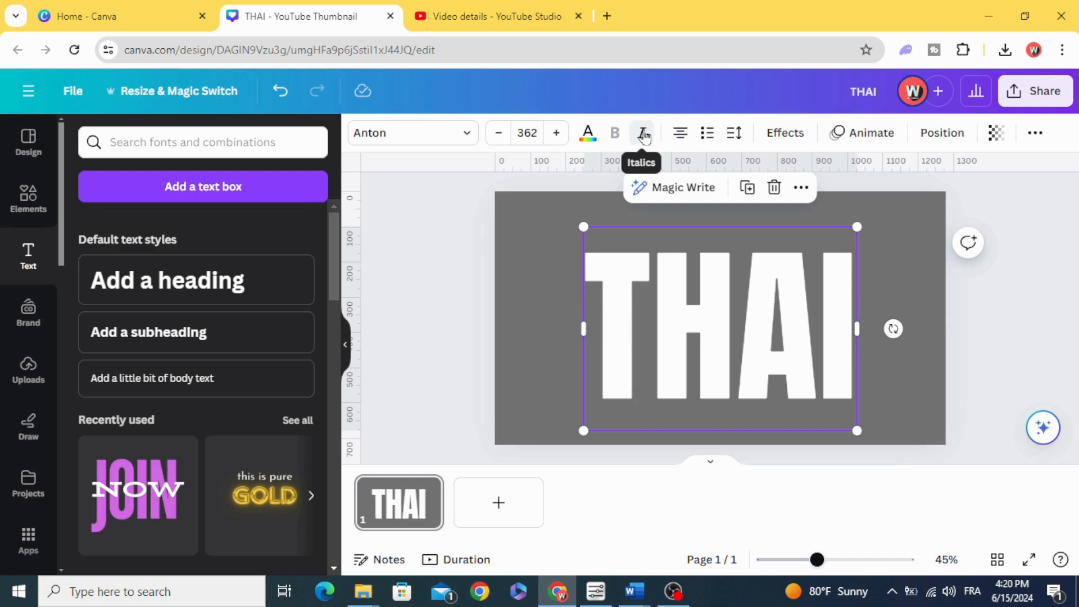
Italicize the THAI heading and tilt it slightly counterclockwise, shrunk a little to sit centred within the page
{"action": "left_click", "coordinate": [644, 135]}
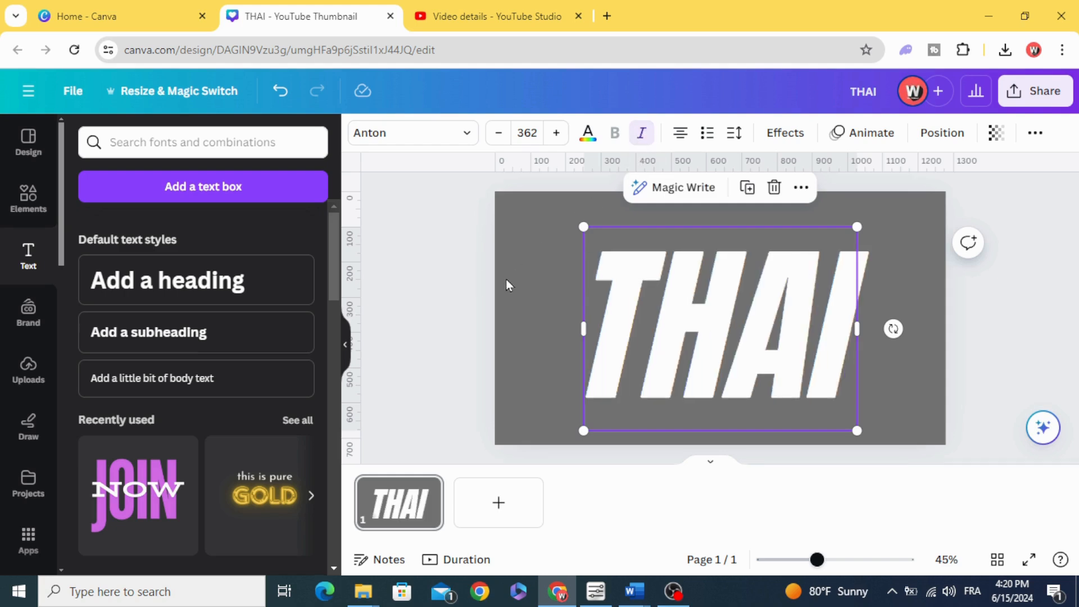
{"action": "left_click_drag", "start_coordinate": [893, 330], "coordinate": [905, 300]}
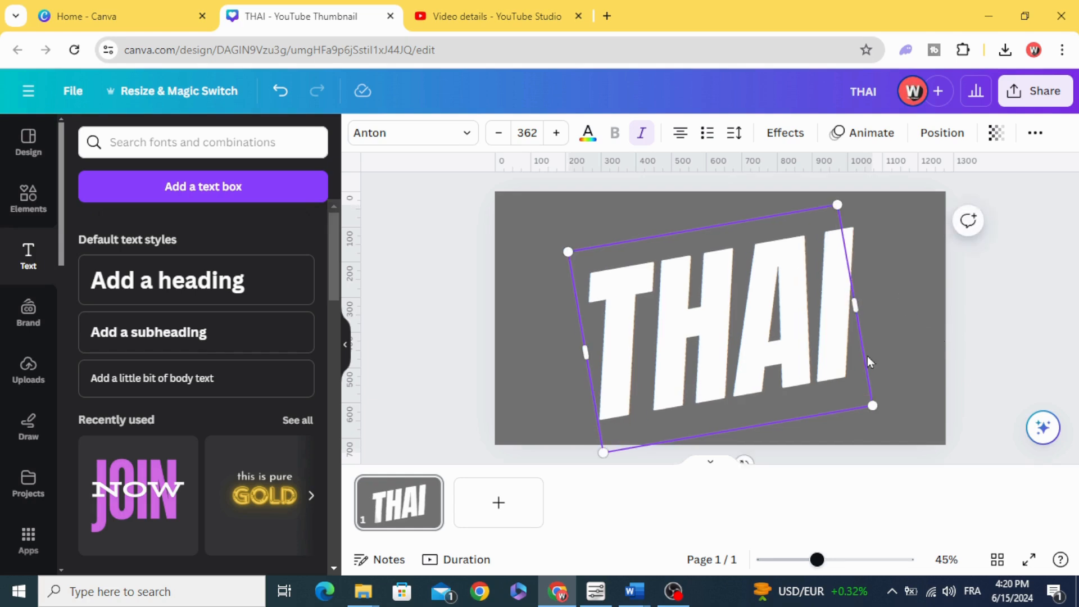
{"action": "left_click_drag", "start_coordinate": [716, 373], "coordinate": [712, 363]}
{"action": "left_click_drag", "start_coordinate": [837, 196], "coordinate": [824, 204]}
{"action": "left_click_drag", "start_coordinate": [723, 356], "coordinate": [734, 339]}
Add a second heading reading Land and enlarge it to a font size of about 217 over THAI
{"action": "left_click", "coordinate": [215, 296]}
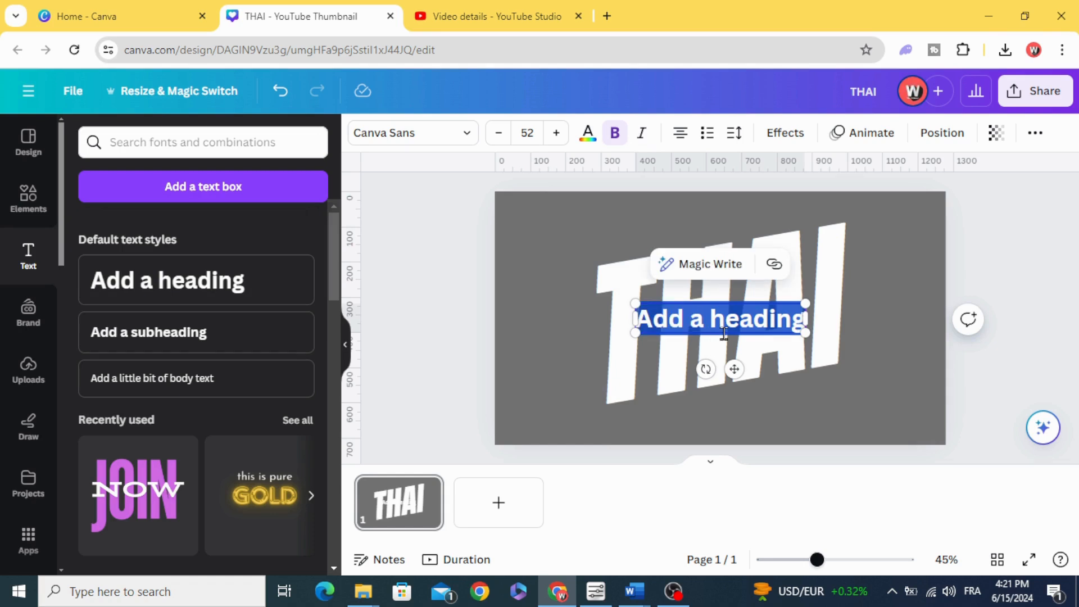
{"action": "key", "text": "BackSpace"}
{"action": "type", "text": "Land"}
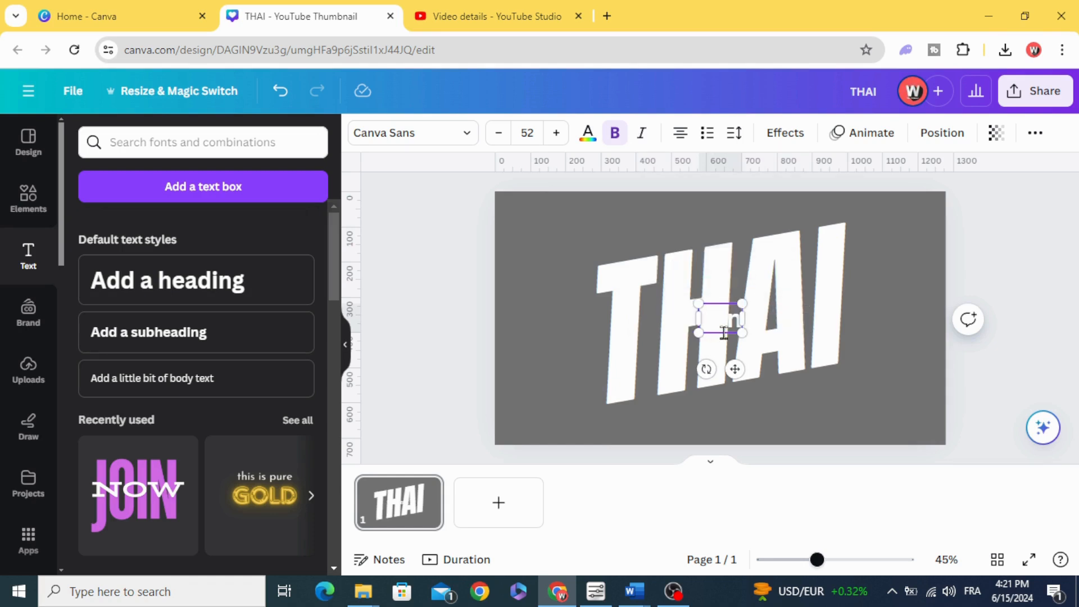
{"action": "left_click_drag", "start_coordinate": [691, 303], "coordinate": [584, 251]}
{"action": "left_click_drag", "start_coordinate": [750, 332], "coordinate": [831, 373]}
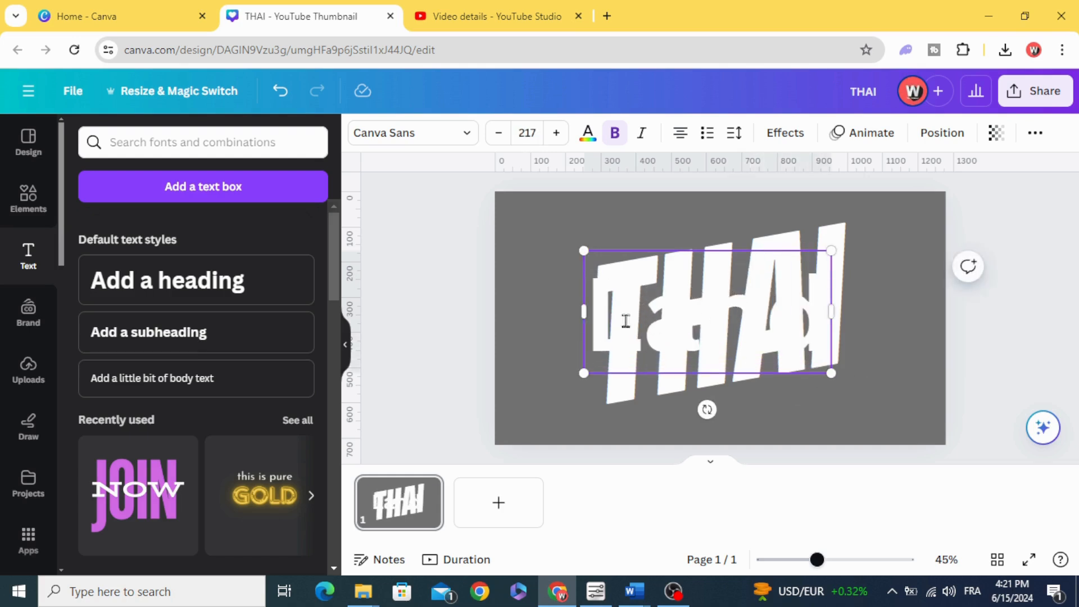
Search the fonts for le jou and apply Le Jour Script to the Land text
{"action": "left_click", "coordinate": [449, 133]}
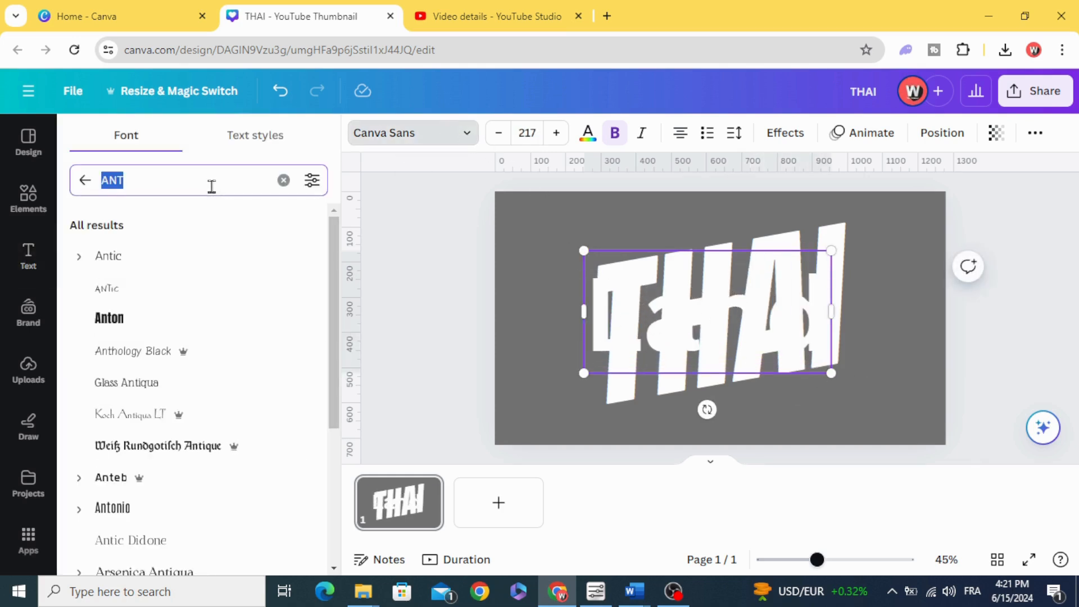
{"action": "type", "text": "le"}
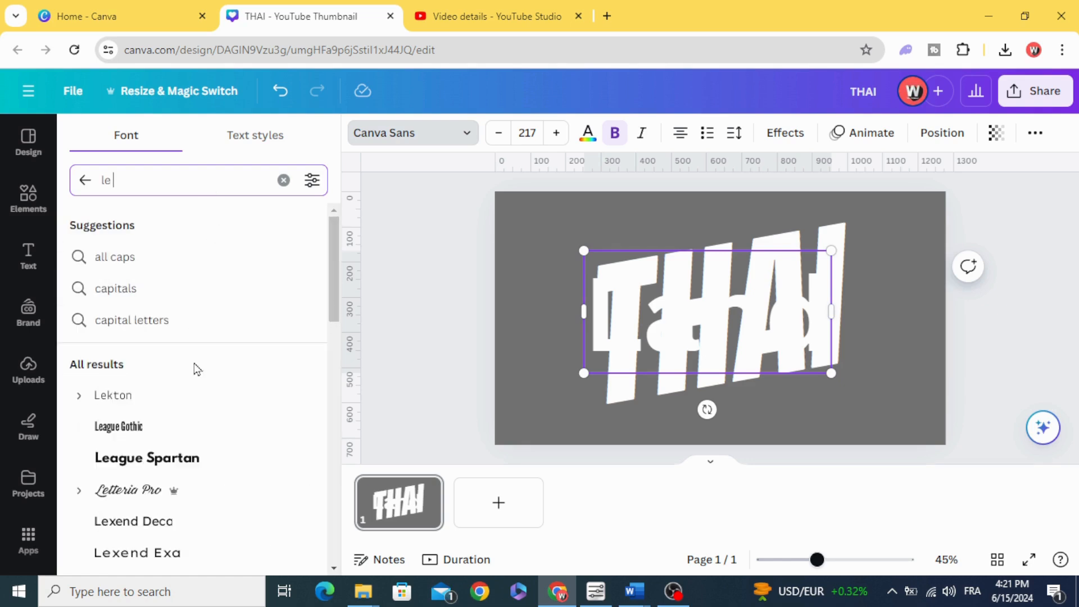
{"action": "type", "text": " jou"}
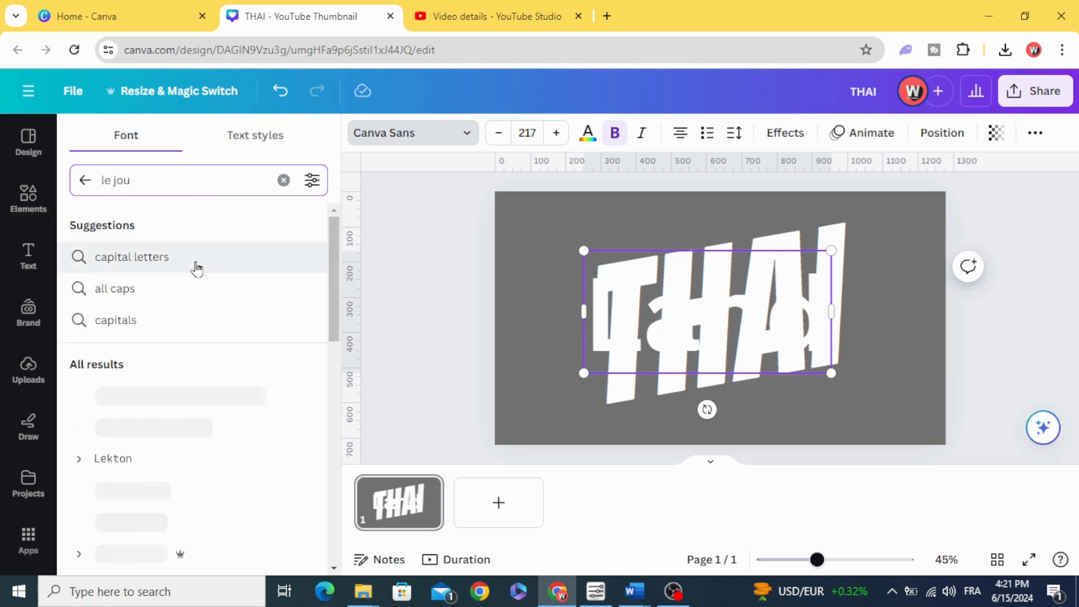
{"action": "left_click", "coordinate": [213, 385]}
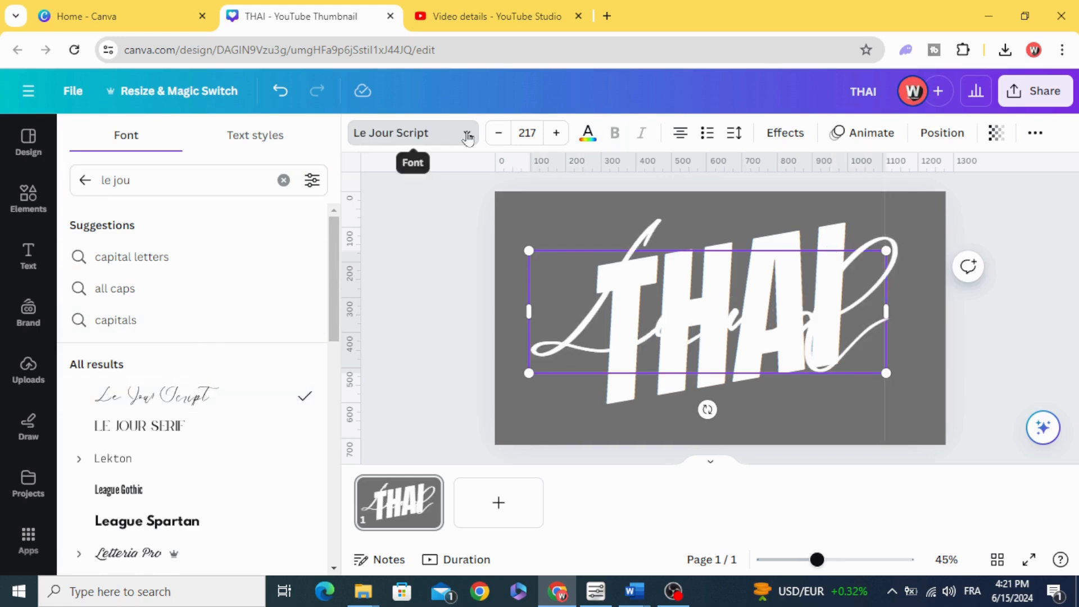
{"action": "left_click", "coordinate": [585, 133]}
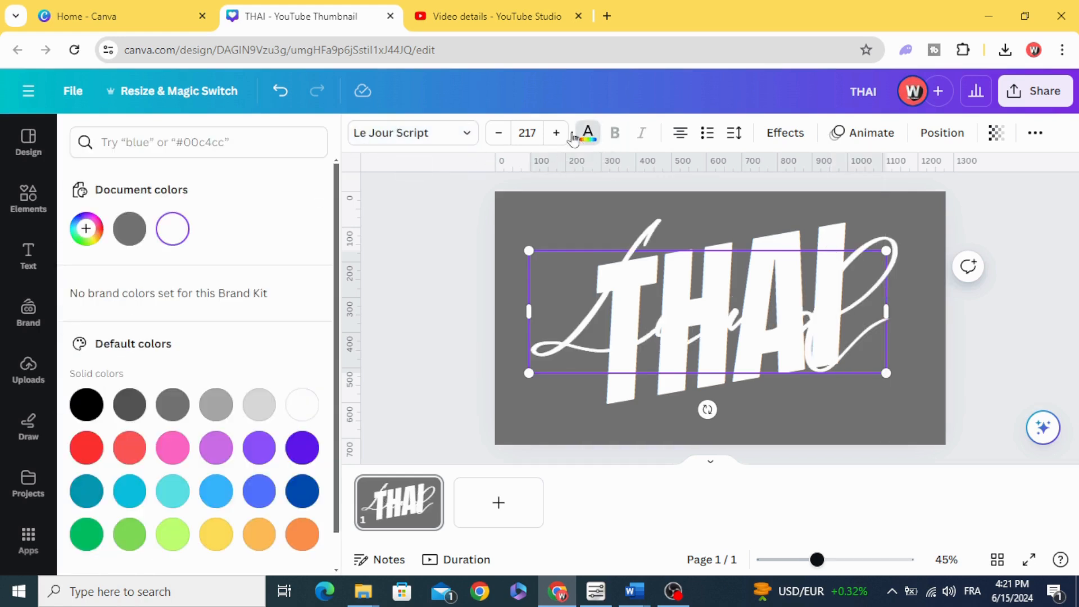
{"action": "left_click", "coordinate": [85, 228]}
{"action": "left_click", "coordinate": [288, 365]}
{"action": "left_click_drag", "start_coordinate": [285, 327], "coordinate": [313, 242]}
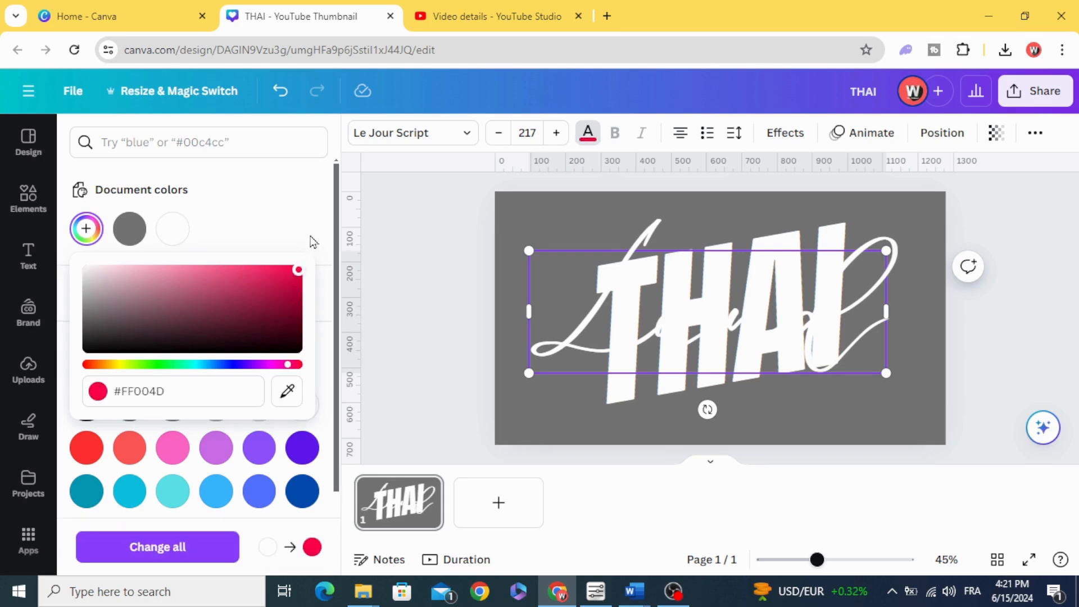
{"action": "left_click", "coordinate": [430, 296]}
Recolour the Land text with a custom bright pinkish red
{"action": "left_click", "coordinate": [570, 345]}
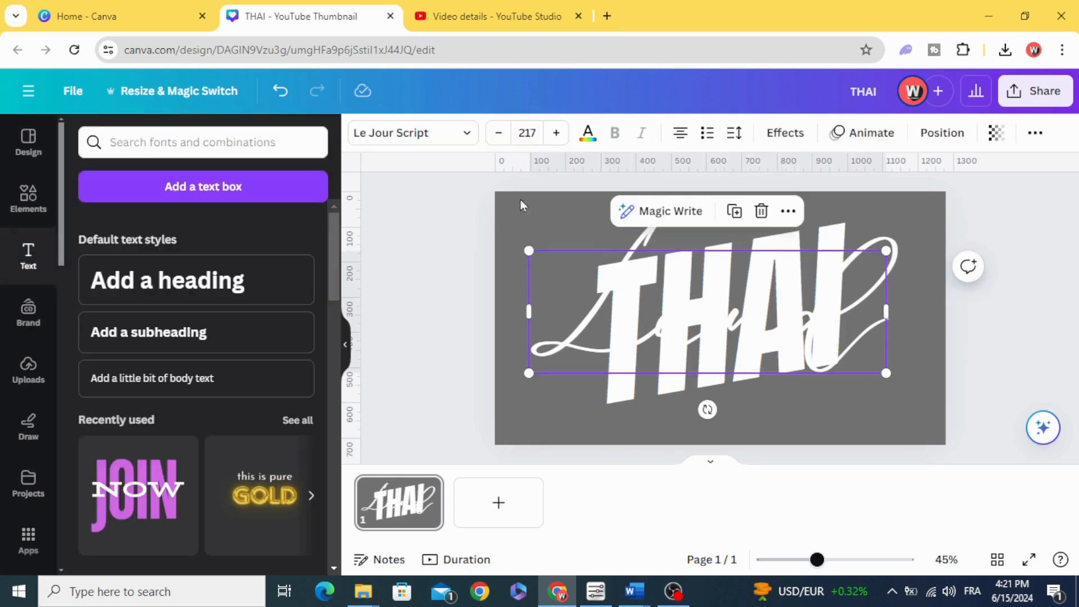
{"action": "left_click", "coordinate": [588, 134]}
{"action": "left_click", "coordinate": [85, 229]}
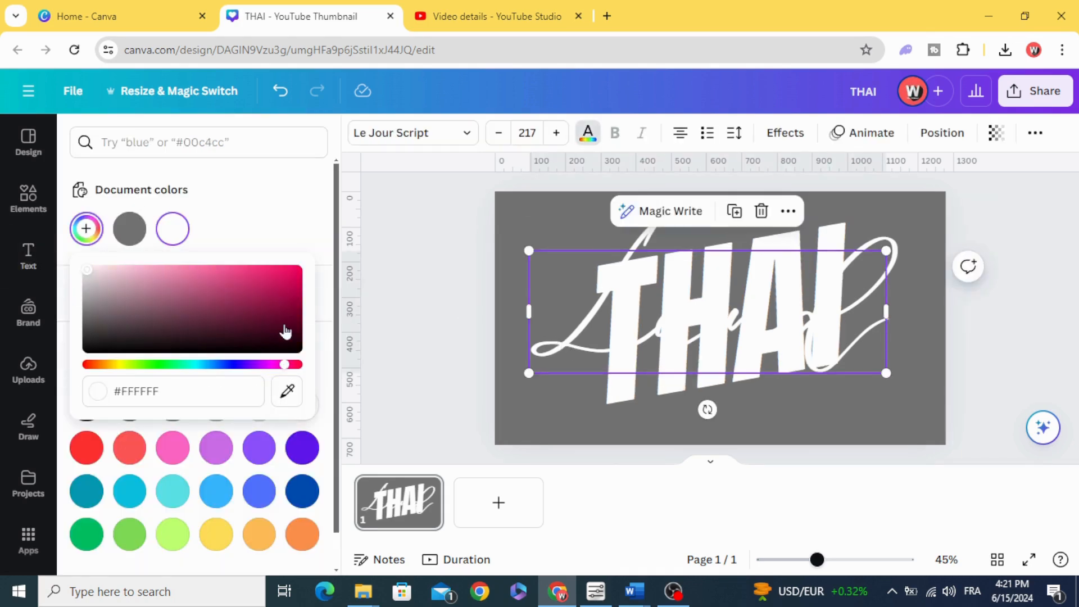
{"action": "left_click", "coordinate": [285, 366]}
{"action": "left_click_drag", "start_coordinate": [289, 332], "coordinate": [318, 225]}
Shrink the Land text to a font size of about 196 and tilt it to match THAI, placed across its lower half
{"action": "left_click_drag", "start_coordinate": [531, 251], "coordinate": [564, 263]}
{"action": "left_click_drag", "start_coordinate": [726, 409], "coordinate": [741, 408]}
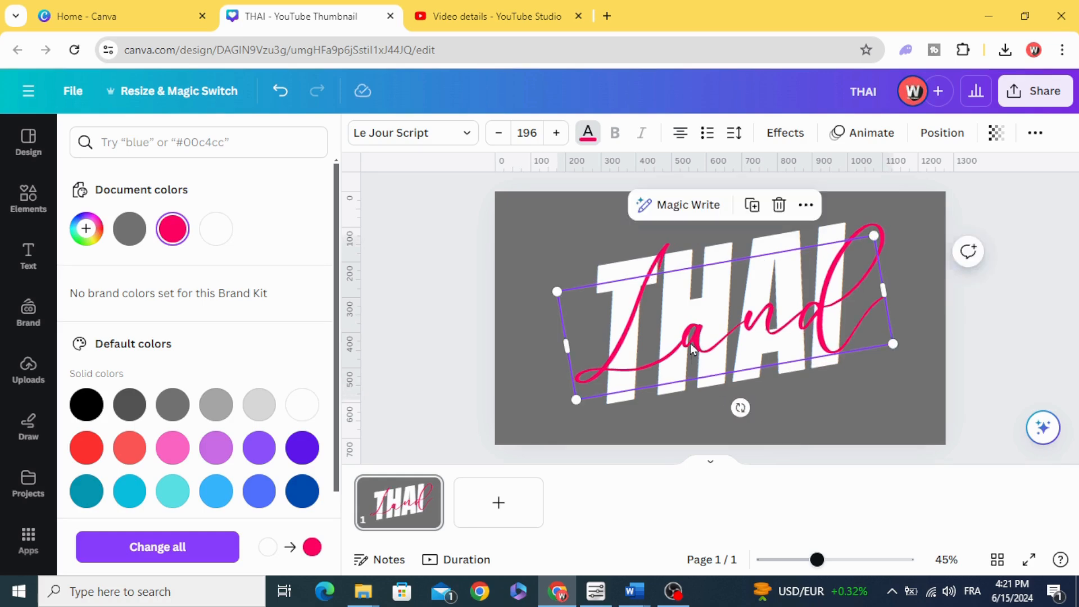
{"action": "left_click_drag", "start_coordinate": [687, 348], "coordinate": [683, 358]}
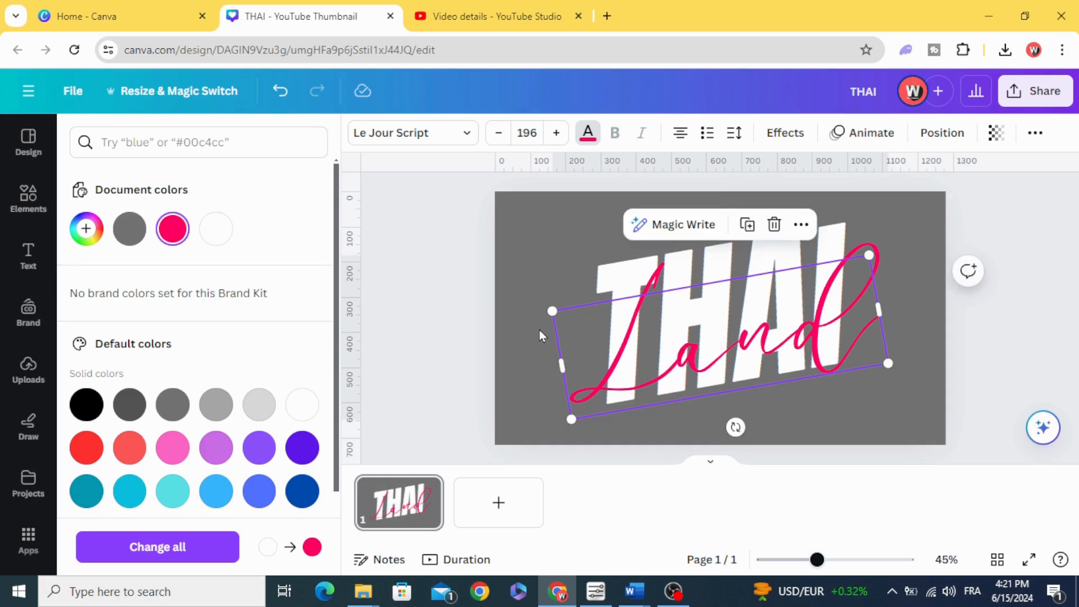
{"action": "left_click", "coordinate": [504, 323]}
Copy the Land text and paste it onto a newly added second page
{"action": "left_click", "coordinate": [678, 360]}
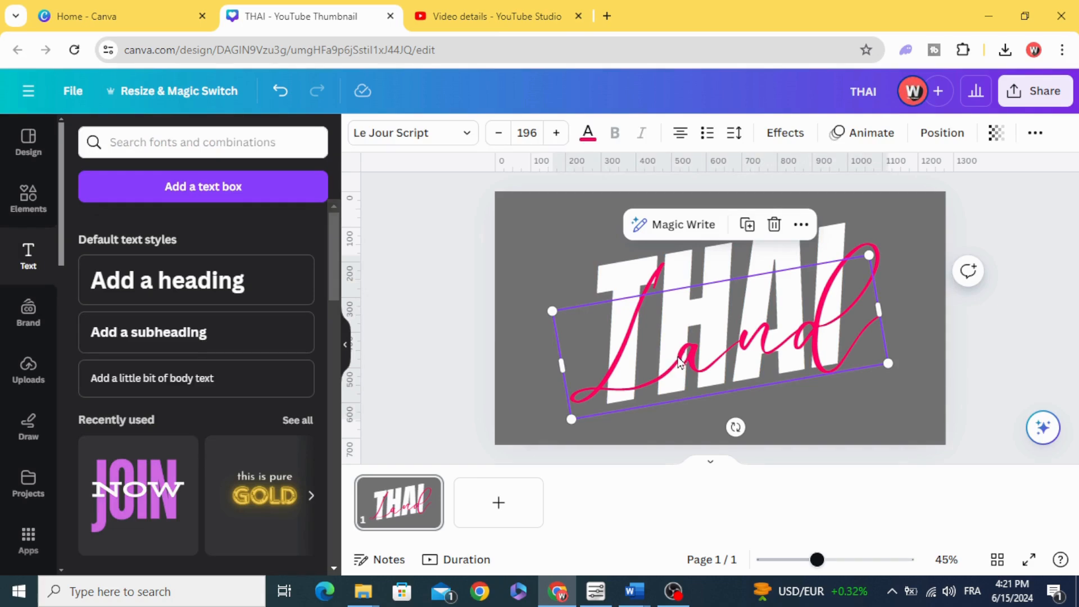
{"action": "right_click", "coordinate": [686, 363]}
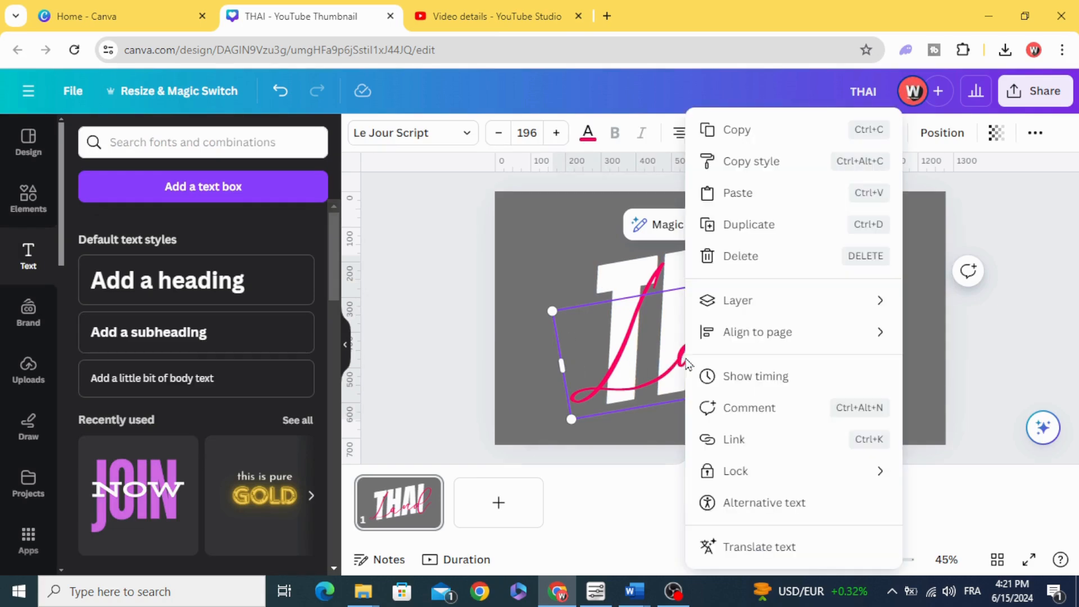
{"action": "left_click", "coordinate": [732, 138]}
{"action": "left_click", "coordinate": [496, 500]}
{"action": "right_click", "coordinate": [601, 306]}
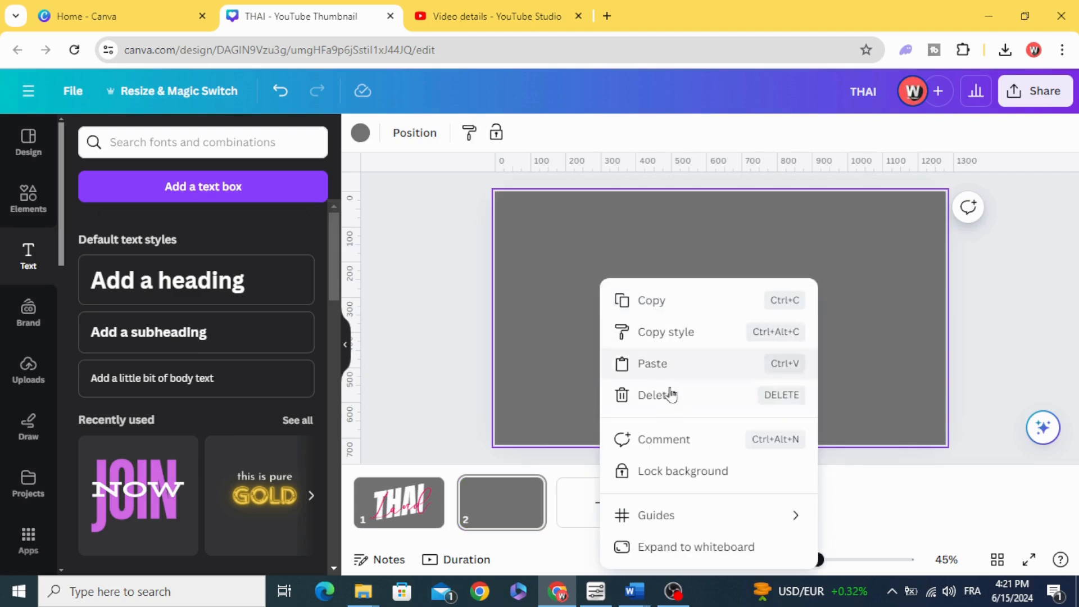
{"action": "left_click", "coordinate": [661, 371]}
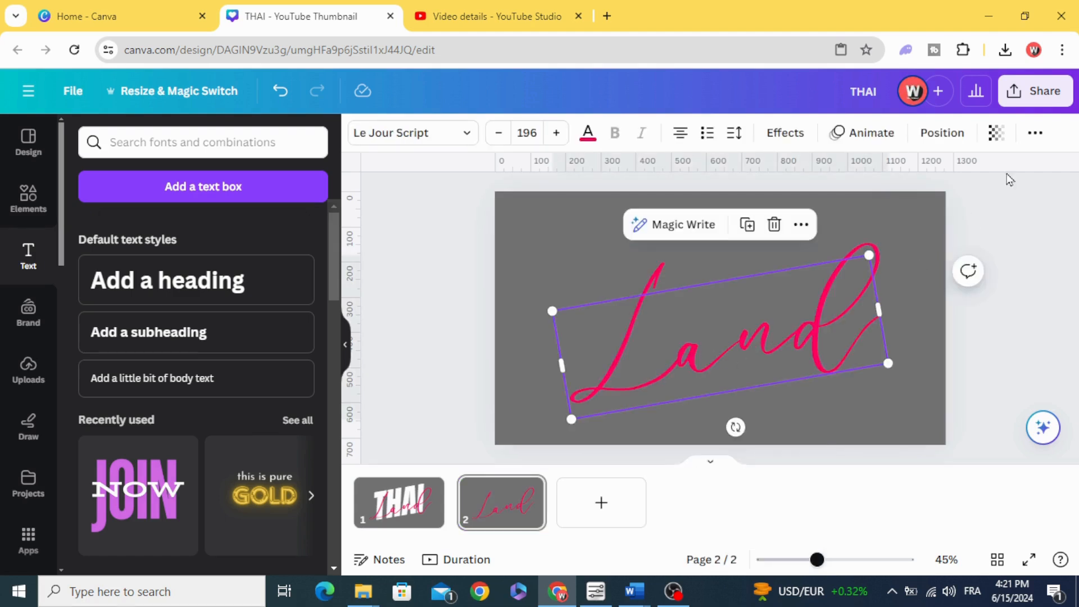
Download only page 2 as a PNG with a transparent background
{"action": "left_click", "coordinate": [1047, 93]}
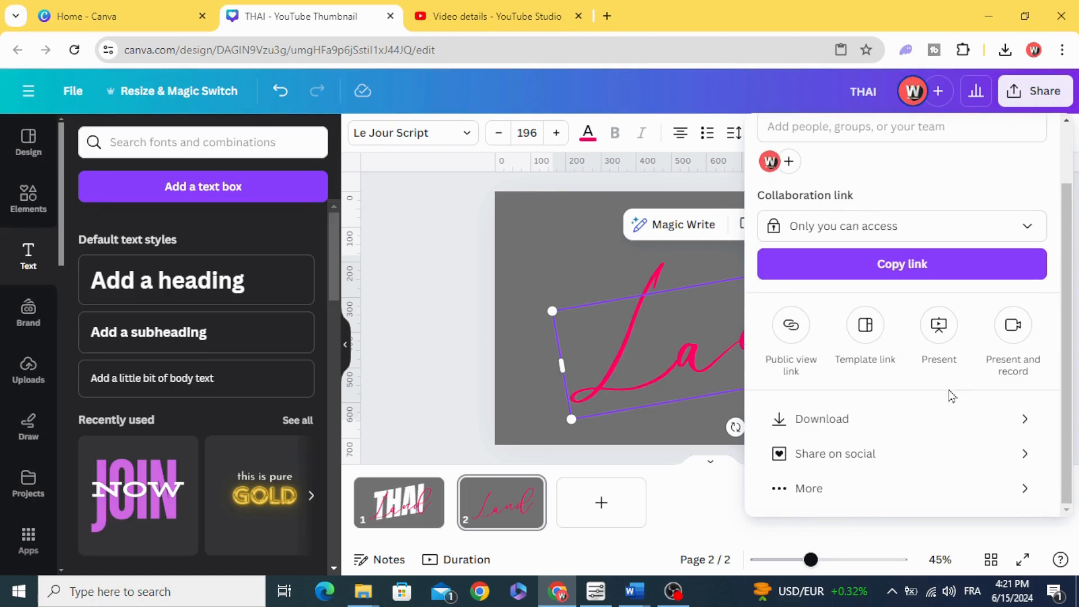
{"action": "left_click", "coordinate": [952, 423]}
{"action": "left_click", "coordinate": [766, 308]}
{"action": "left_click", "coordinate": [865, 378]}
{"action": "left_click", "coordinate": [1045, 191]}
{"action": "left_click", "coordinate": [1034, 281]}
{"action": "left_click", "coordinate": [905, 341]}
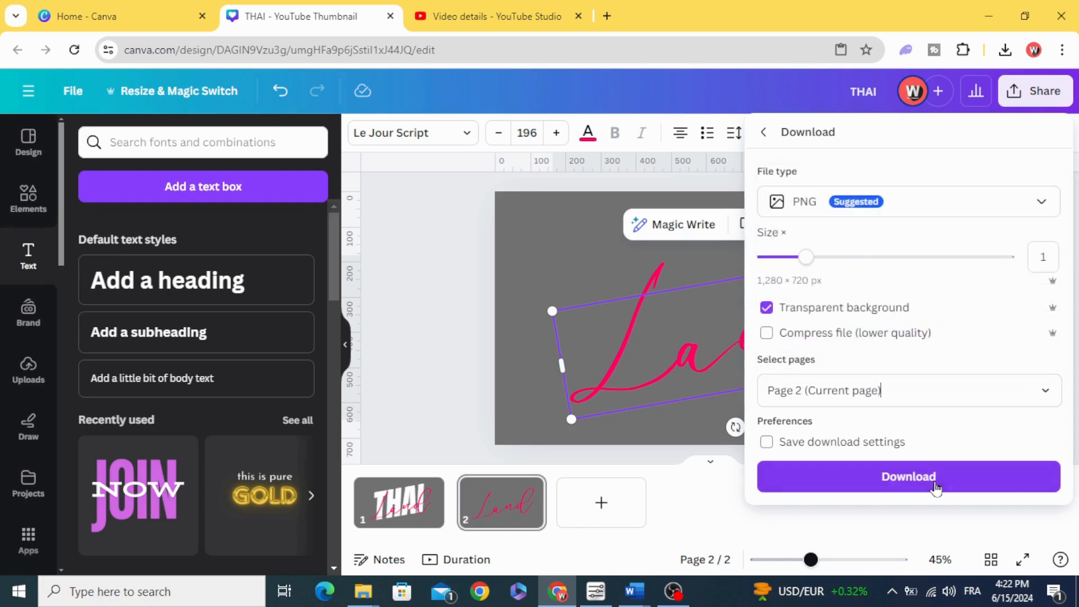
{"action": "left_click", "coordinate": [935, 485]}
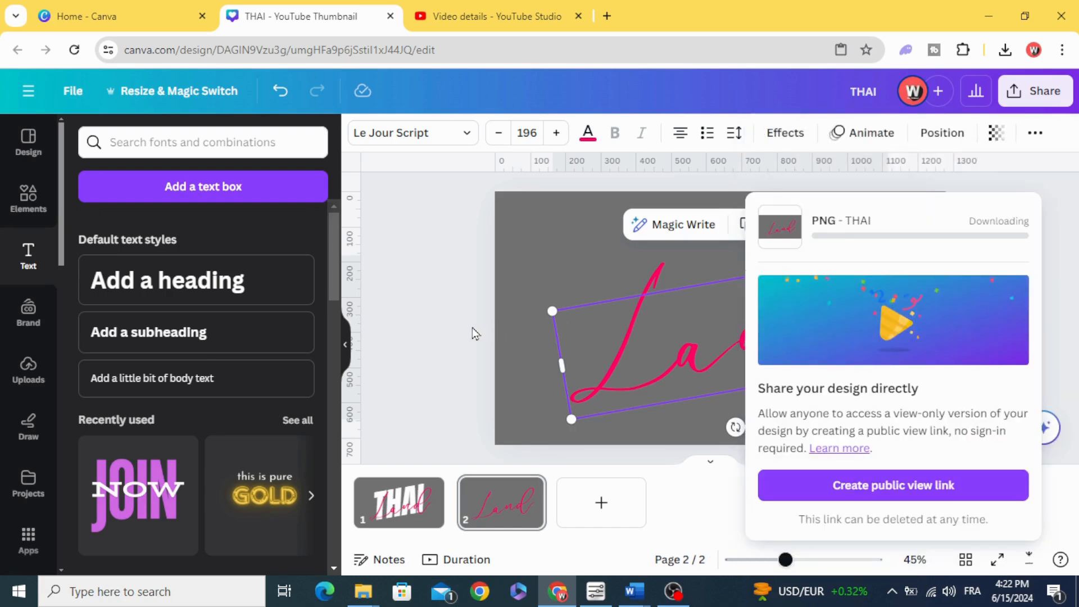
Upload the downloaded Land PNG to the image uploads and return to page 1
{"action": "left_click", "coordinate": [1005, 52]}
{"action": "left_click_drag", "start_coordinate": [893, 113], "coordinate": [306, 364]}
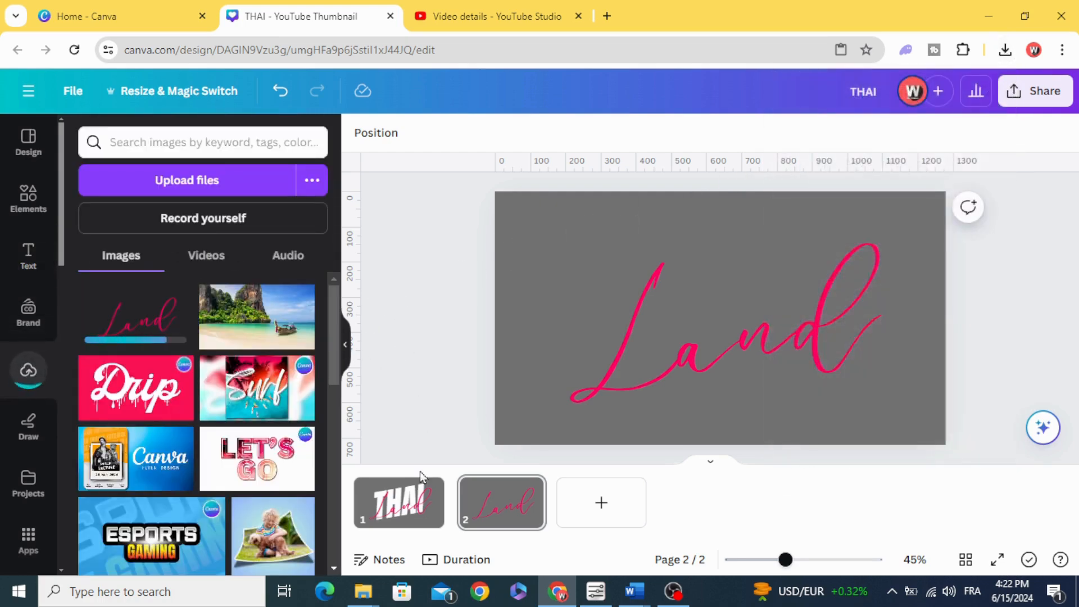
{"action": "left_click", "coordinate": [400, 511]}
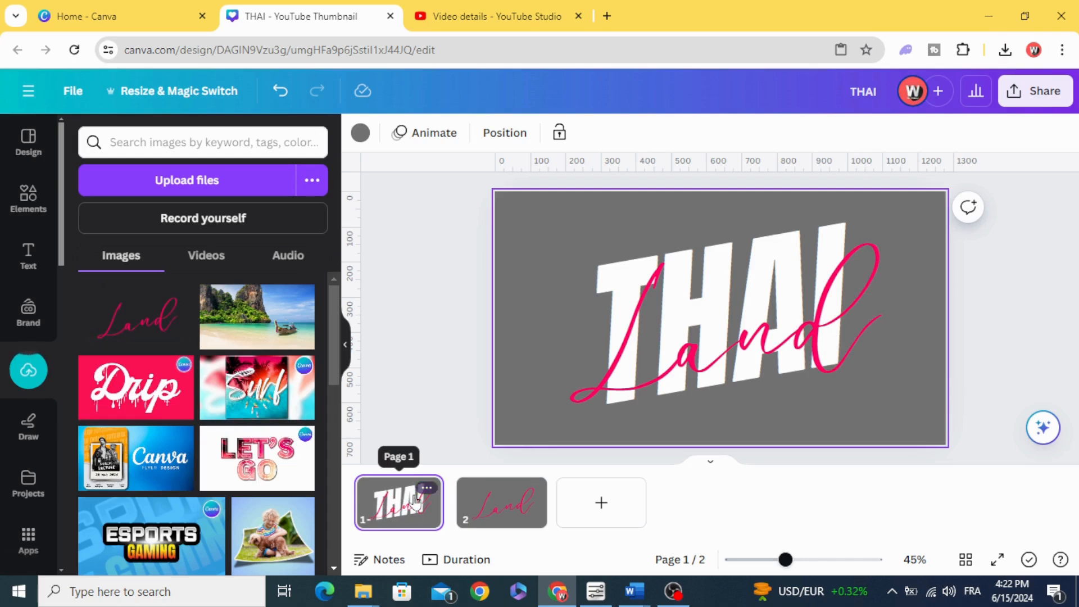
Delete the Land text on page 1 and replace it with the uploaded Land PNG, scaled to fill the page
{"action": "left_click", "coordinate": [704, 361]}
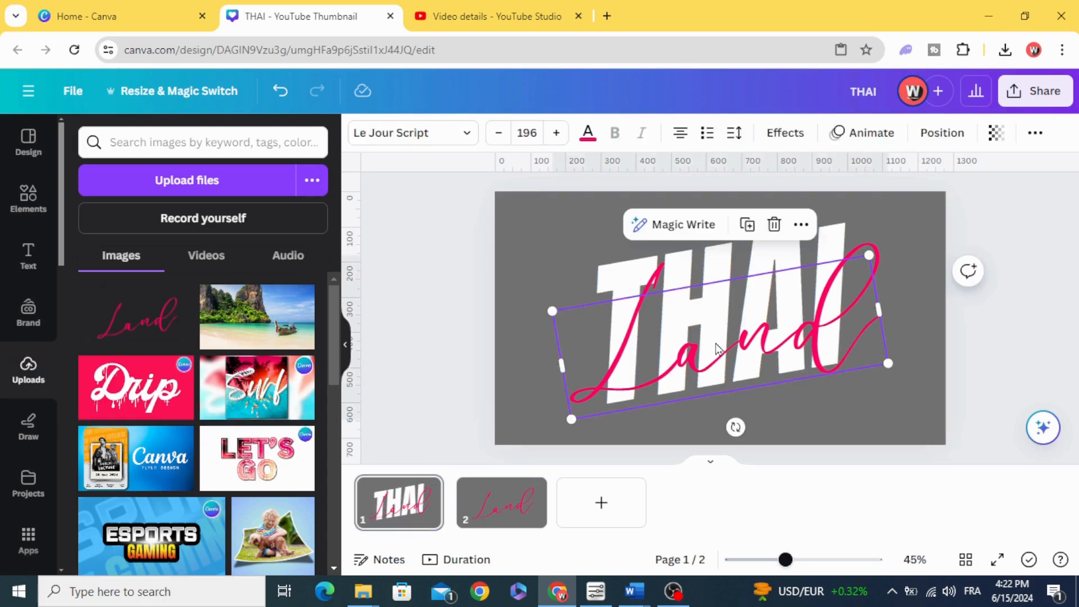
{"action": "left_click", "coordinate": [774, 224]}
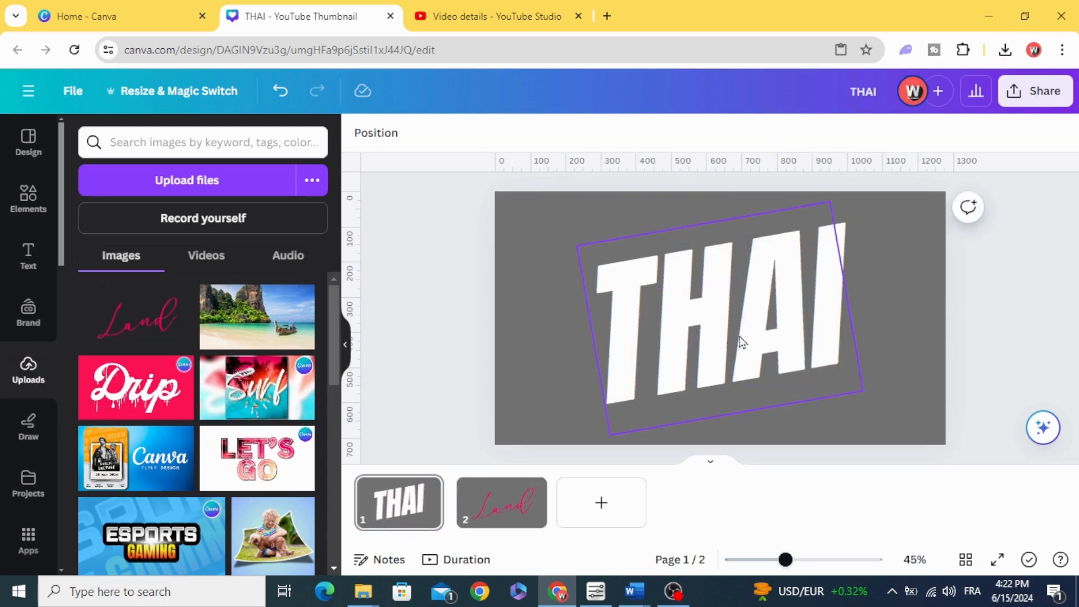
{"action": "left_click", "coordinate": [138, 328]}
{"action": "left_click_drag", "start_coordinate": [663, 289], "coordinate": [592, 250]}
{"action": "left_click_drag", "start_coordinate": [802, 364], "coordinate": [946, 445]}
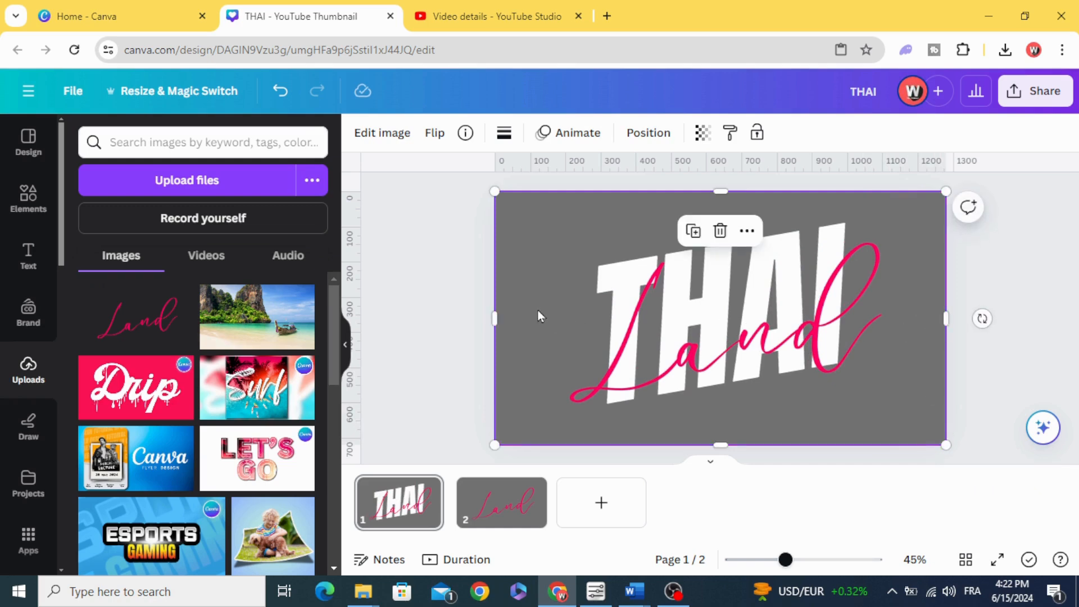
Crop the left and right margins of the Land image slightly and send it backward behind the THAI text
{"action": "left_click_drag", "start_coordinate": [490, 323], "coordinate": [527, 320]}
{"action": "left_click_drag", "start_coordinate": [946, 319], "coordinate": [921, 322]}
{"action": "left_click", "coordinate": [433, 309]}
{"action": "left_click", "coordinate": [545, 281]}
{"action": "right_click", "coordinate": [548, 281]}
{"action": "mouse_move", "coordinate": [674, 267]}
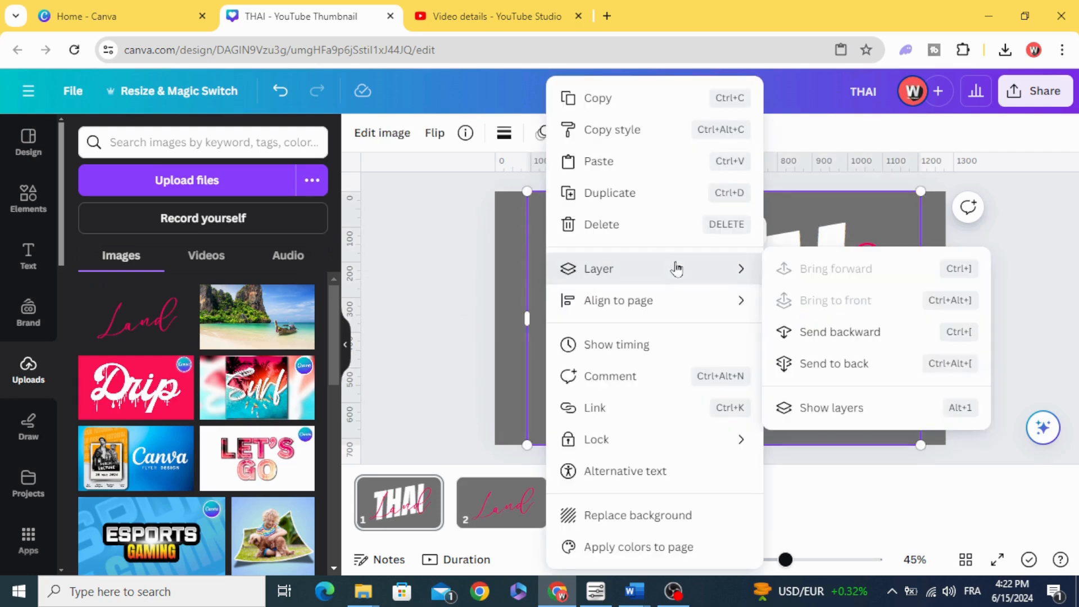
{"action": "left_click", "coordinate": [872, 343]}
{"action": "left_click", "coordinate": [458, 350]}
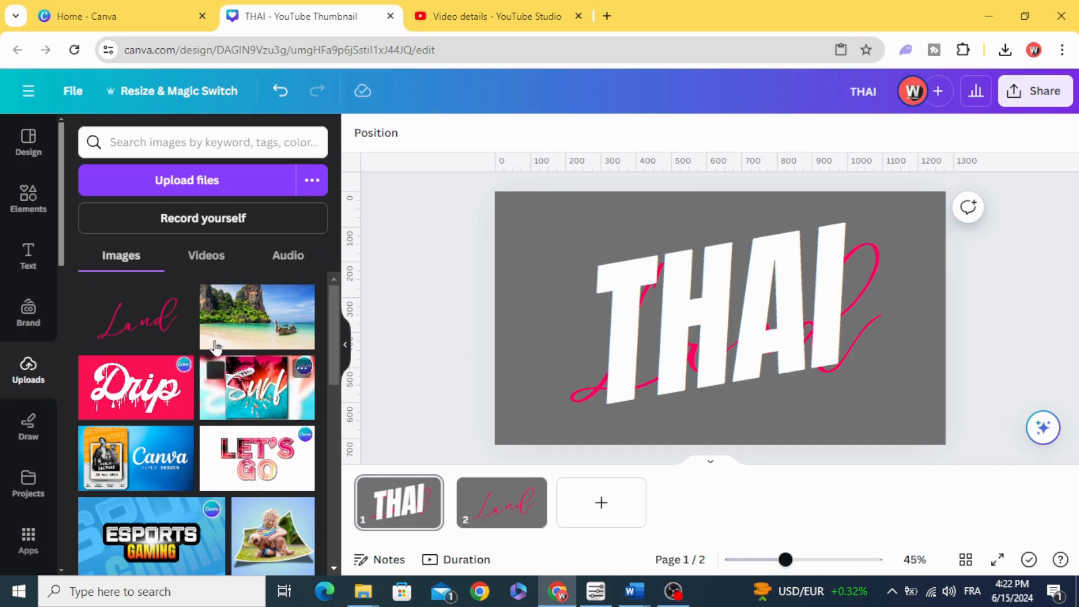
Add a second full-page Land PNG and crop it so only the lower stroke of the L overlaps the T in front
{"action": "left_click", "coordinate": [95, 296]}
{"action": "left_click_drag", "start_coordinate": [581, 309], "coordinate": [512, 263]}
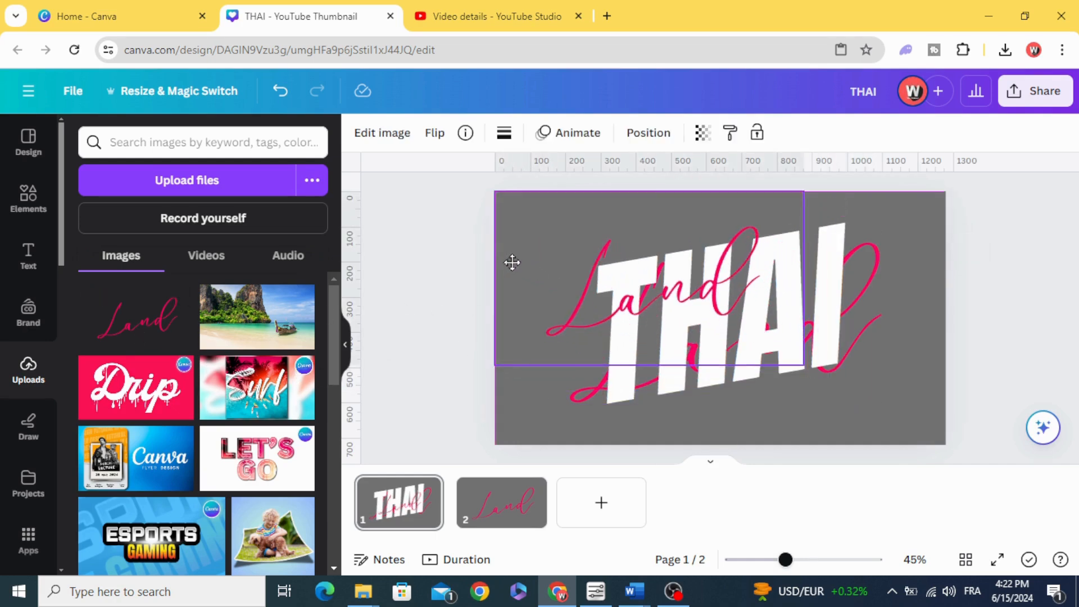
{"action": "left_click_drag", "start_coordinate": [804, 366], "coordinate": [945, 444]}
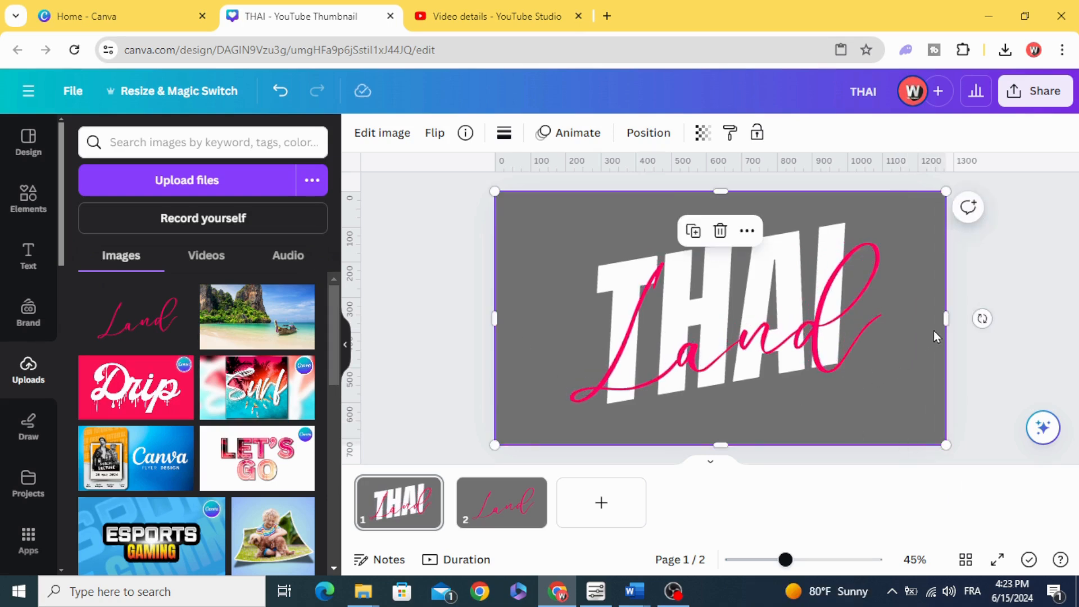
{"action": "left_click_drag", "start_coordinate": [941, 324], "coordinate": [646, 366]}
{"action": "left_click_drag", "start_coordinate": [586, 444], "coordinate": [585, 380]}
{"action": "left_click", "coordinate": [447, 369]}
Duplicate the cropped L piece in place and recrop the copy to show only the top of the L in front
{"action": "left_click", "coordinate": [543, 338]}
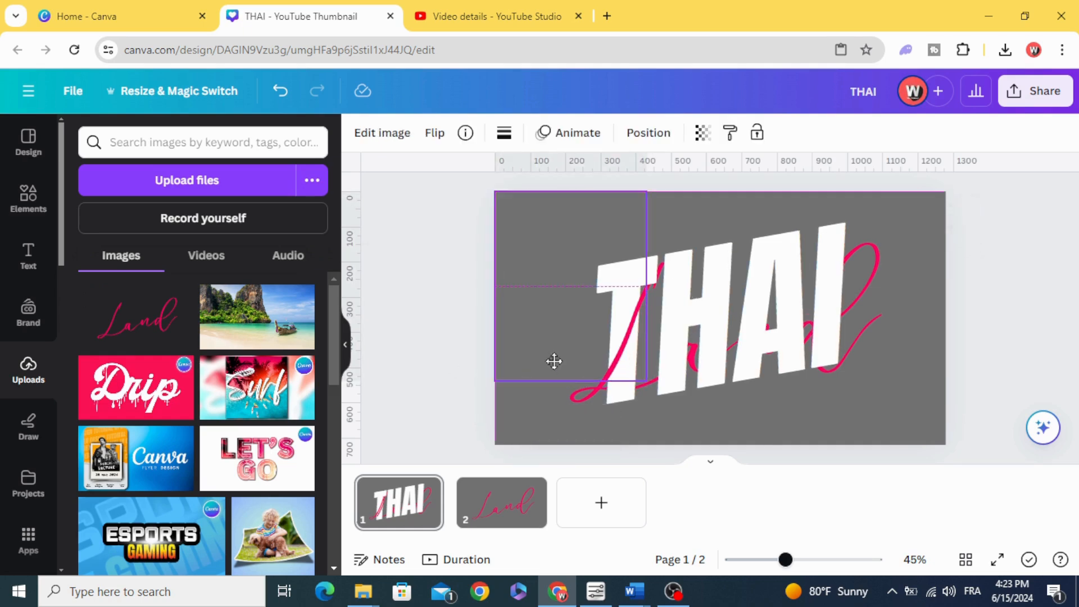
{"action": "left_click_drag", "start_coordinate": [646, 281], "coordinate": [667, 279]}
{"action": "left_click_drag", "start_coordinate": [622, 380], "coordinate": [626, 290]}
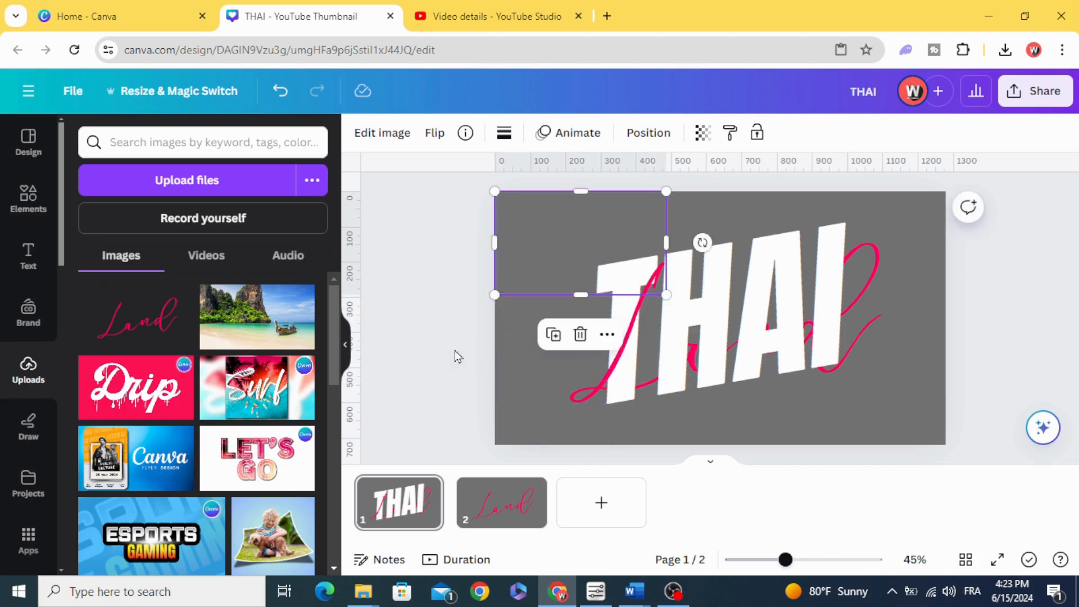
{"action": "left_click", "coordinate": [436, 360]}
Duplicate the L-top crop in place and recrop the copy so the letters "nd" of Land show in front of "AI"
{"action": "left_click", "coordinate": [586, 277]}
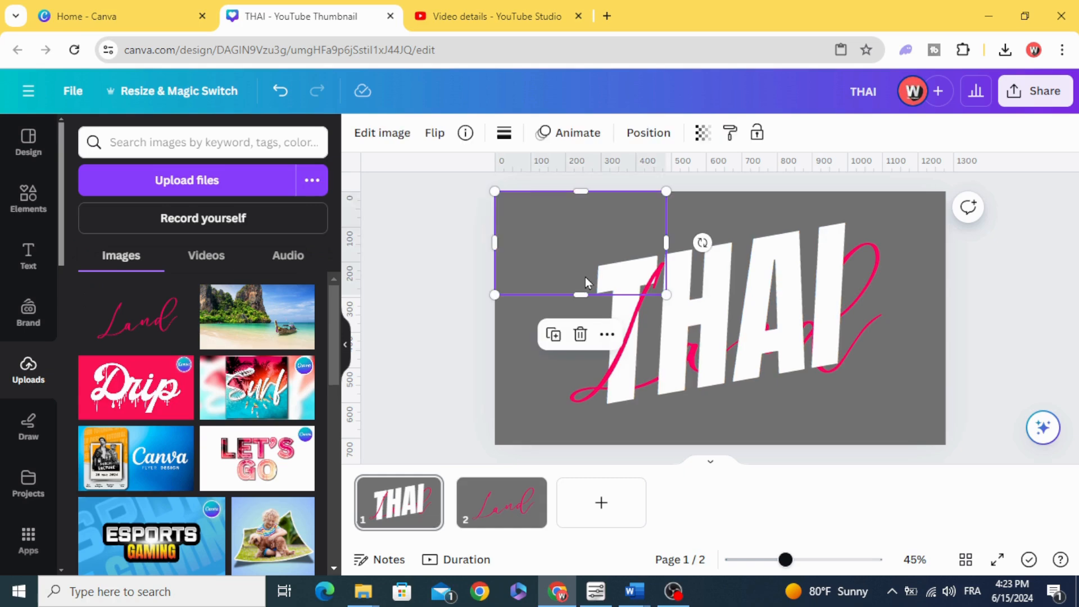
{"action": "left_click", "coordinate": [565, 338]}
{"action": "left_click_drag", "start_coordinate": [578, 285], "coordinate": [573, 274]}
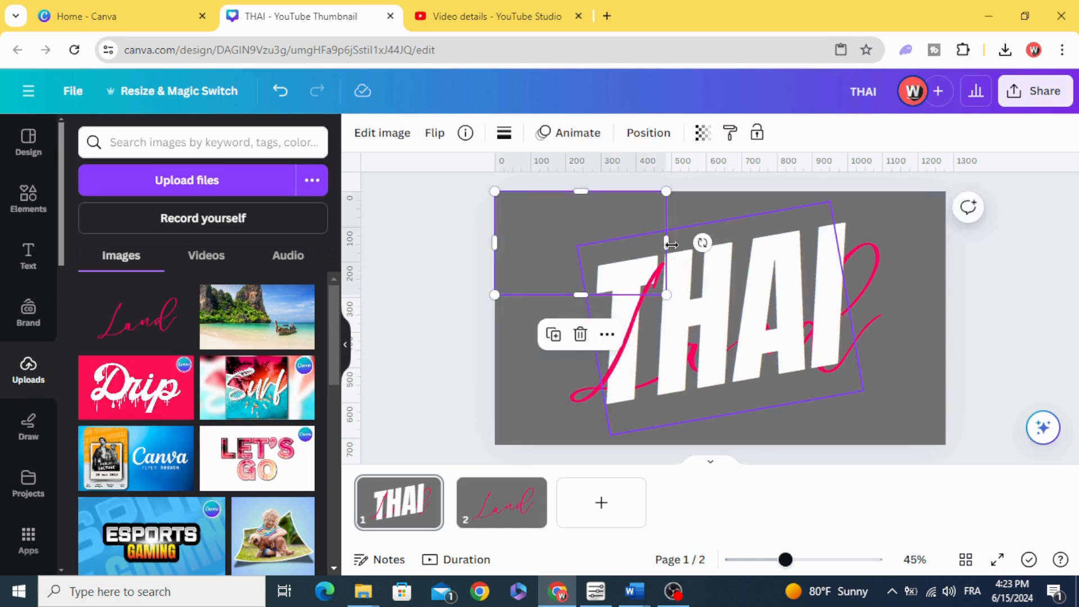
{"action": "left_click_drag", "start_coordinate": [666, 243], "coordinate": [887, 243]}
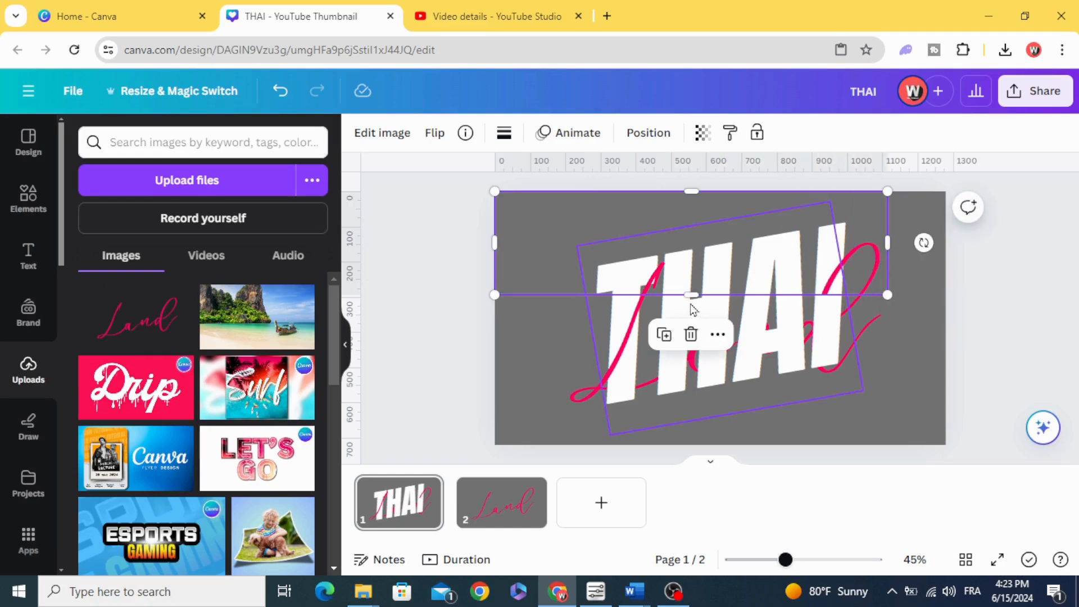
{"action": "left_click_drag", "start_coordinate": [691, 295], "coordinate": [692, 405]}
{"action": "left_click_drag", "start_coordinate": [522, 304], "coordinate": [728, 364]}
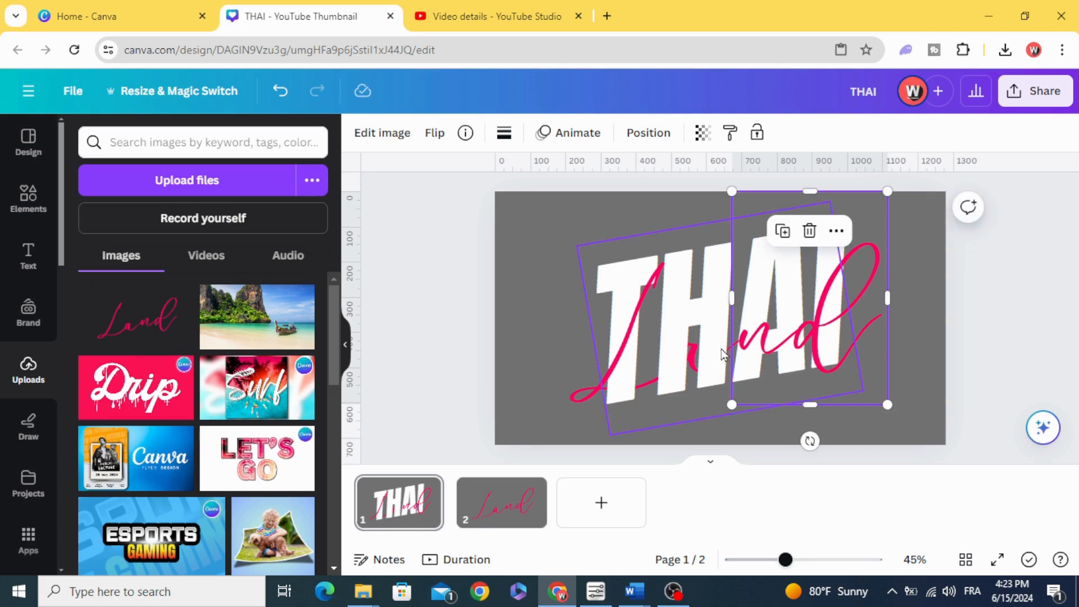
Duplicate the "nd" crop in place and recrop the copy to a narrow strip showing the letter "a" in front of the H
{"action": "mouse_move", "coordinate": [731, 298]}
{"action": "left_mouse_down"}
{"action": "mouse_move", "coordinate": [715, 298]}
{"action": "mouse_move", "coordinate": [733, 305]}
{"action": "left_mouse_up"}
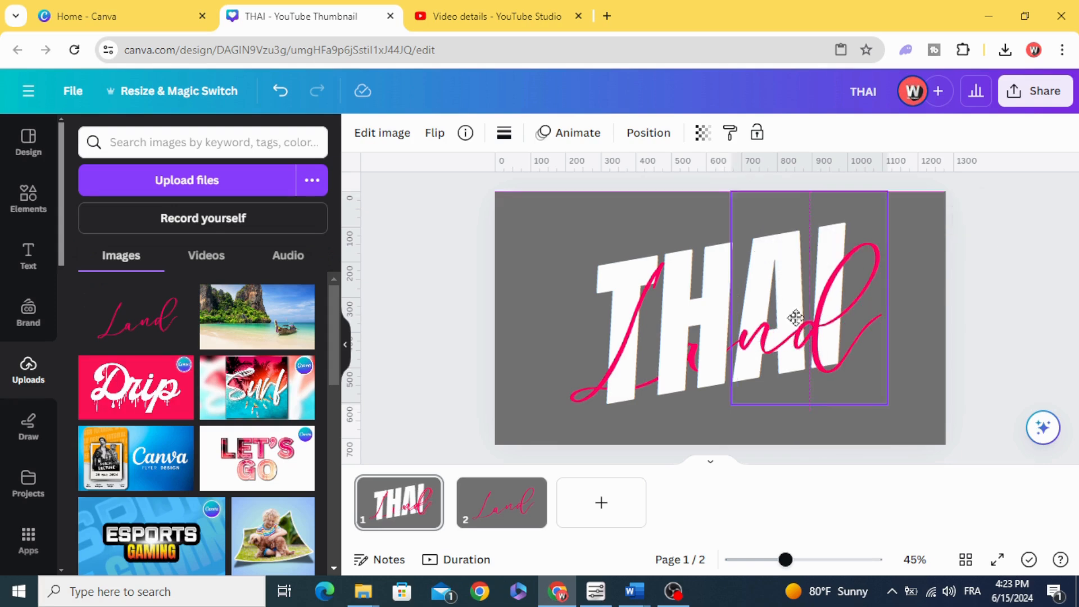
{"action": "left_click_drag", "start_coordinate": [730, 309], "coordinate": [651, 309]}
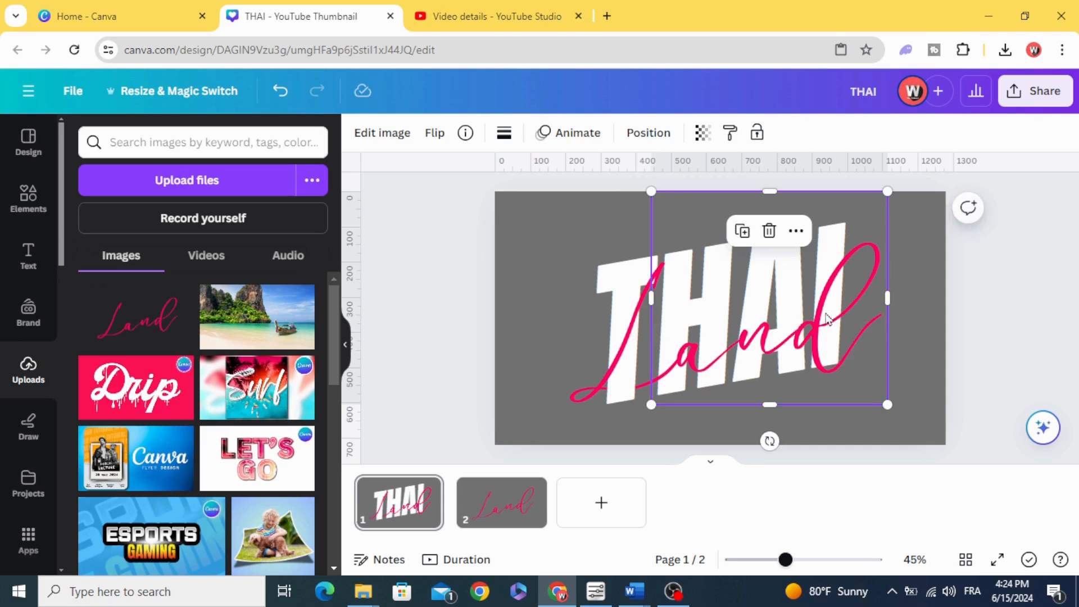
{"action": "left_click_drag", "start_coordinate": [883, 305], "coordinate": [691, 330]}
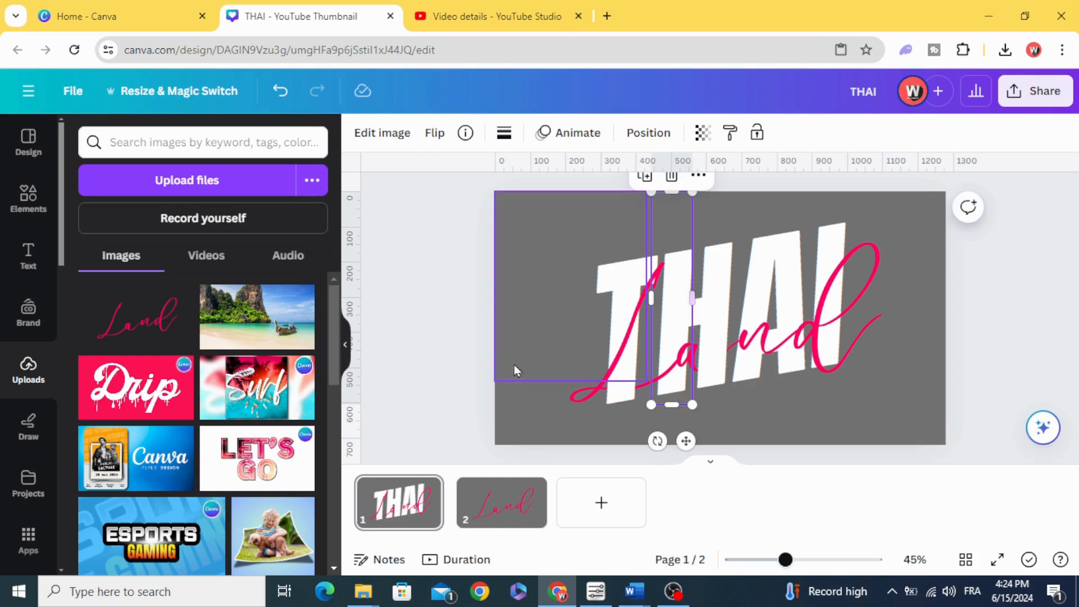
{"action": "left_click", "coordinate": [465, 364]}
Download only page 1 as a PNG with a transparent background
{"action": "left_click", "coordinate": [1046, 93]}
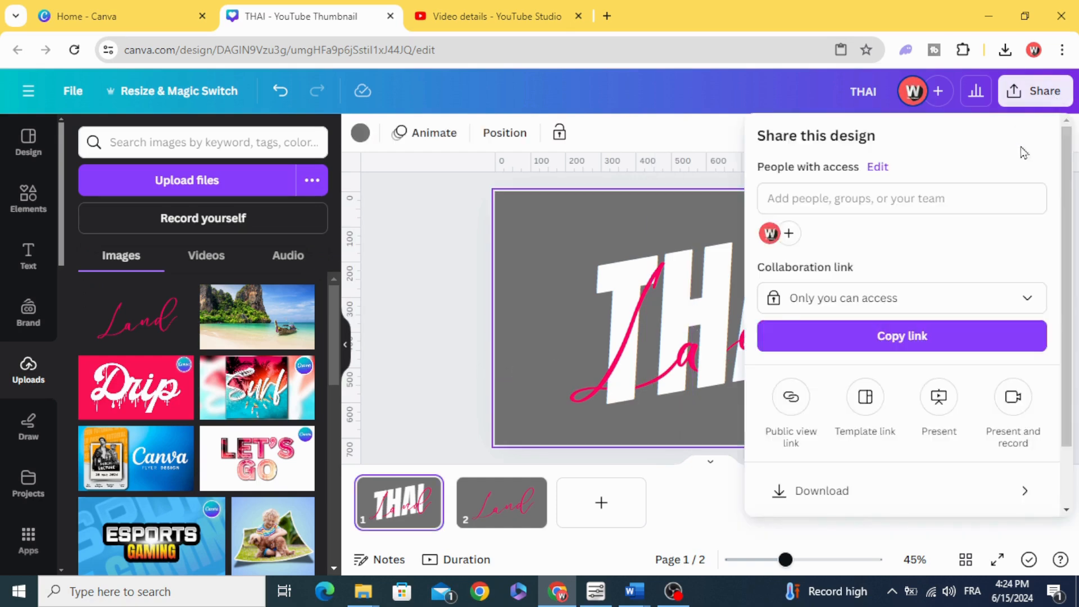
{"action": "scroll", "coordinate": [927, 436], "scroll_direction": "down", "scroll_amount": 1}
{"action": "left_click", "coordinate": [928, 435]}
{"action": "left_click", "coordinate": [889, 390]}
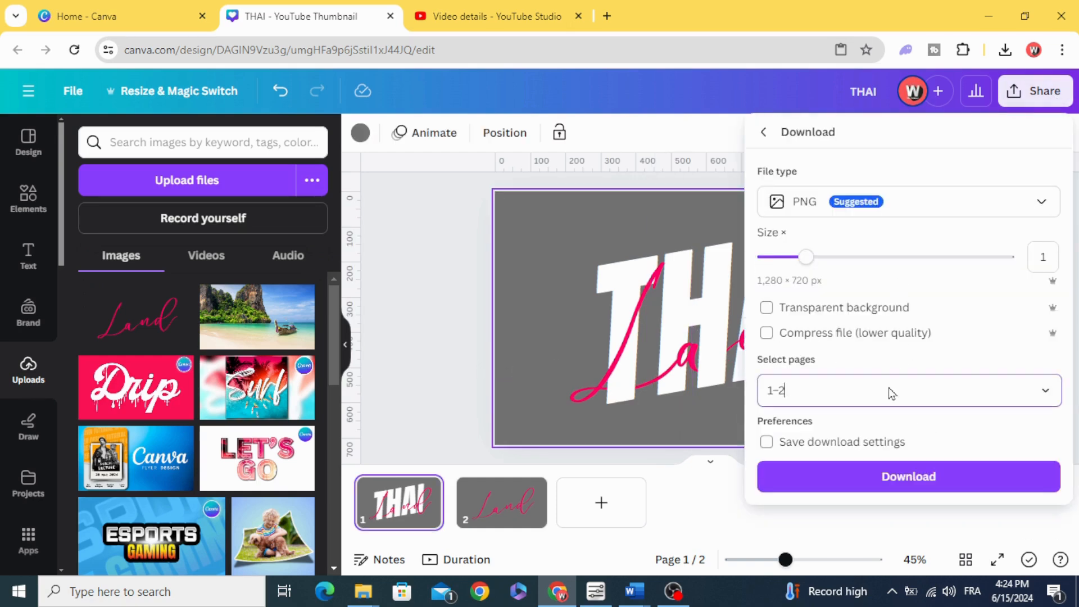
{"action": "left_click", "coordinate": [1033, 194]}
{"action": "left_click", "coordinate": [1032, 237]}
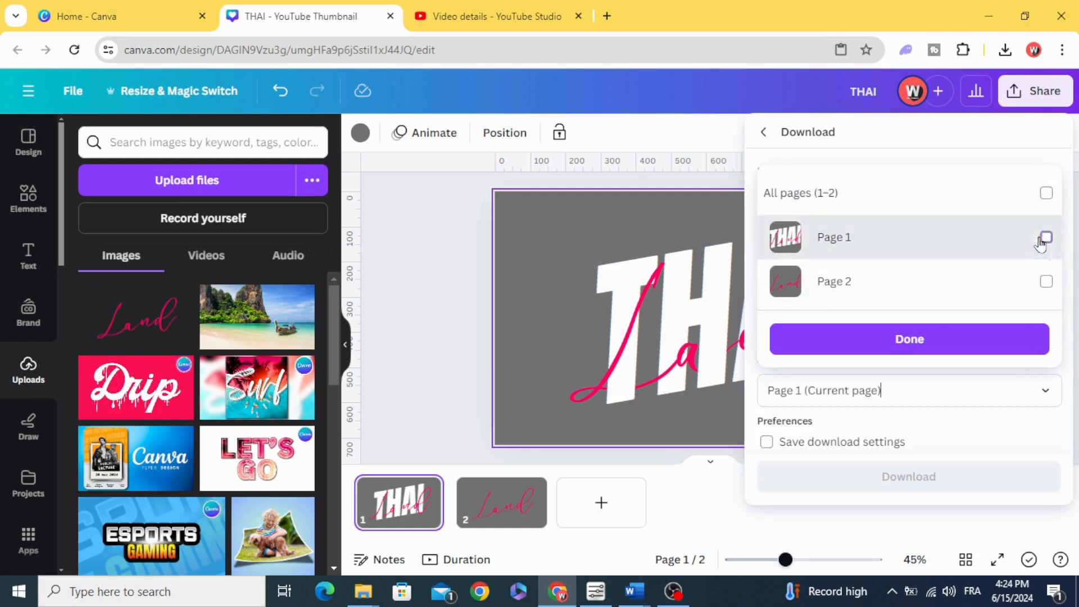
{"action": "left_click", "coordinate": [911, 342]}
{"action": "left_click", "coordinate": [767, 310]}
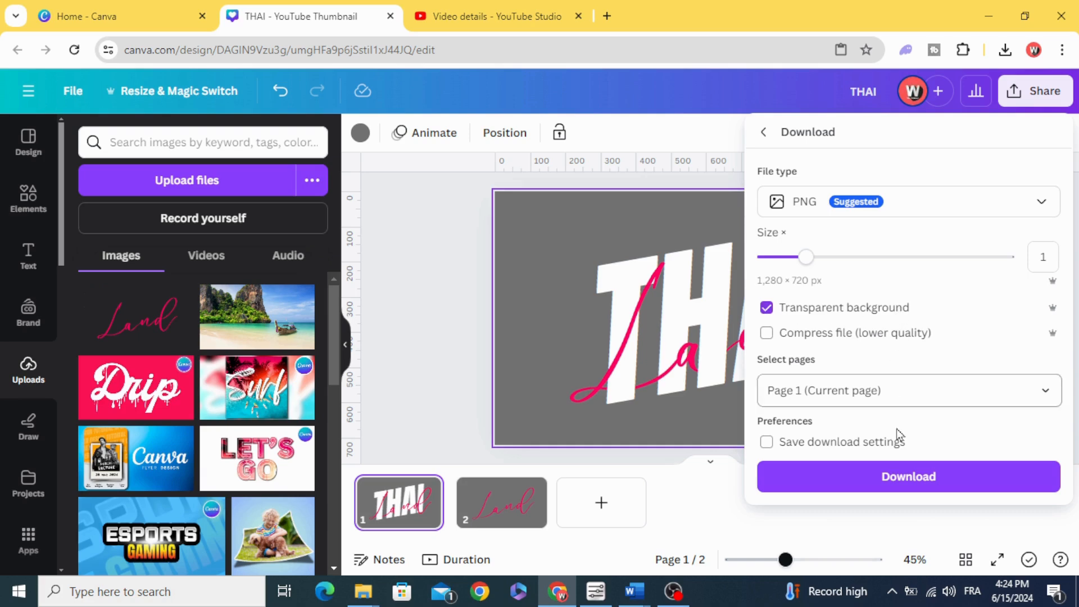
{"action": "left_click", "coordinate": [901, 477]}
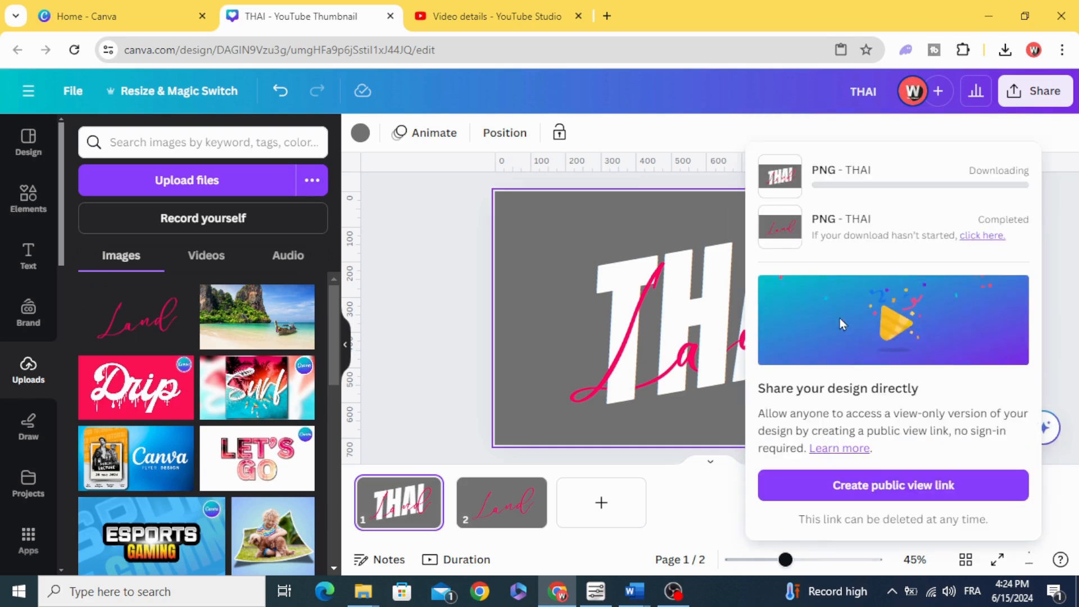
{"action": "left_click", "coordinate": [445, 337]}
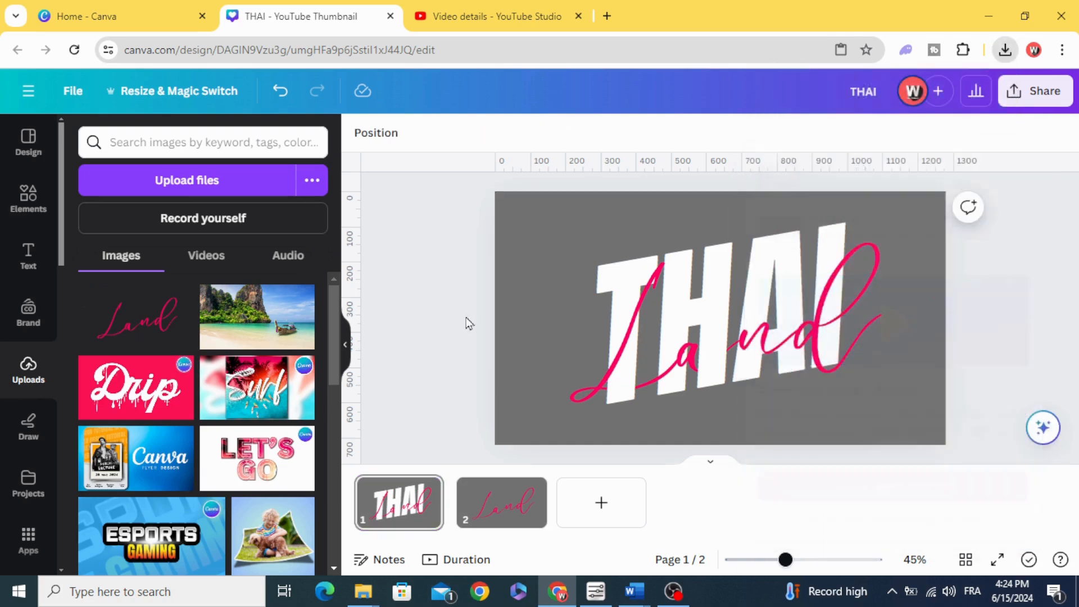
Upload the downloaded THAI (1).png to the image uploads
{"action": "left_click", "coordinate": [1005, 49]}
{"action": "left_click_drag", "start_coordinate": [887, 127], "coordinate": [212, 332]}
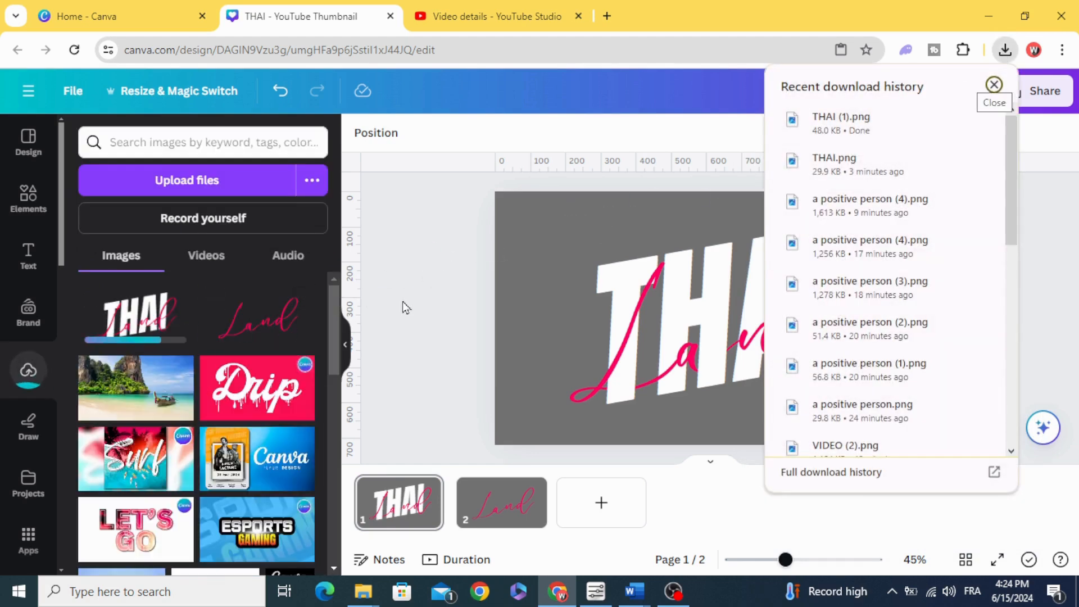
{"action": "left_click", "coordinate": [413, 311]}
Add a third page and set the uploaded beach photo with the longtail boat as its background
{"action": "left_click", "coordinate": [597, 504]}
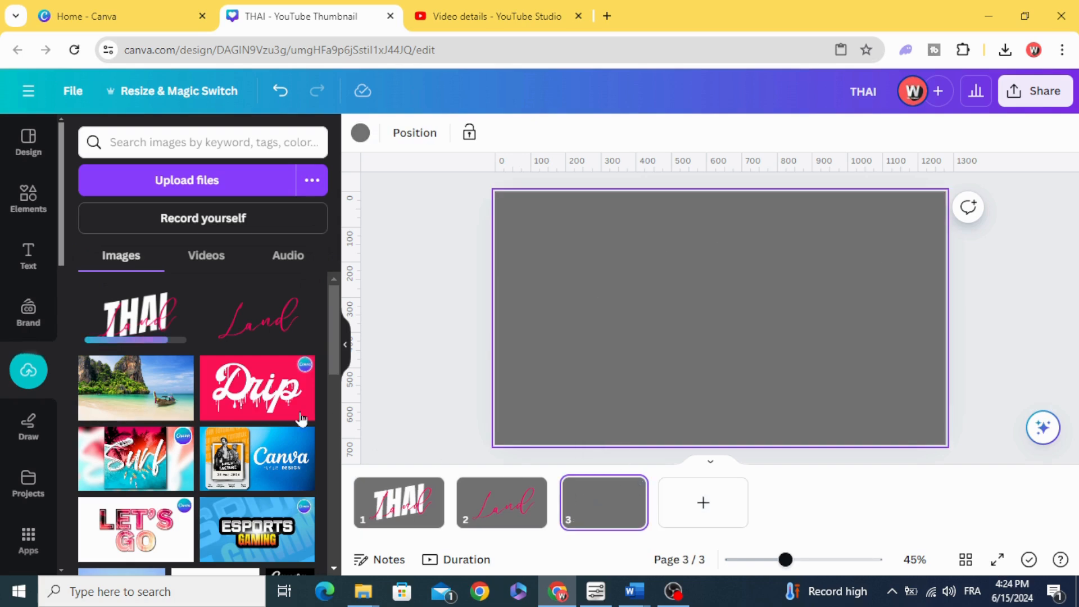
{"action": "left_click", "coordinate": [164, 377]}
{"action": "left_click_drag", "start_coordinate": [691, 320], "coordinate": [658, 287]}
{"action": "right_click", "coordinate": [658, 287]}
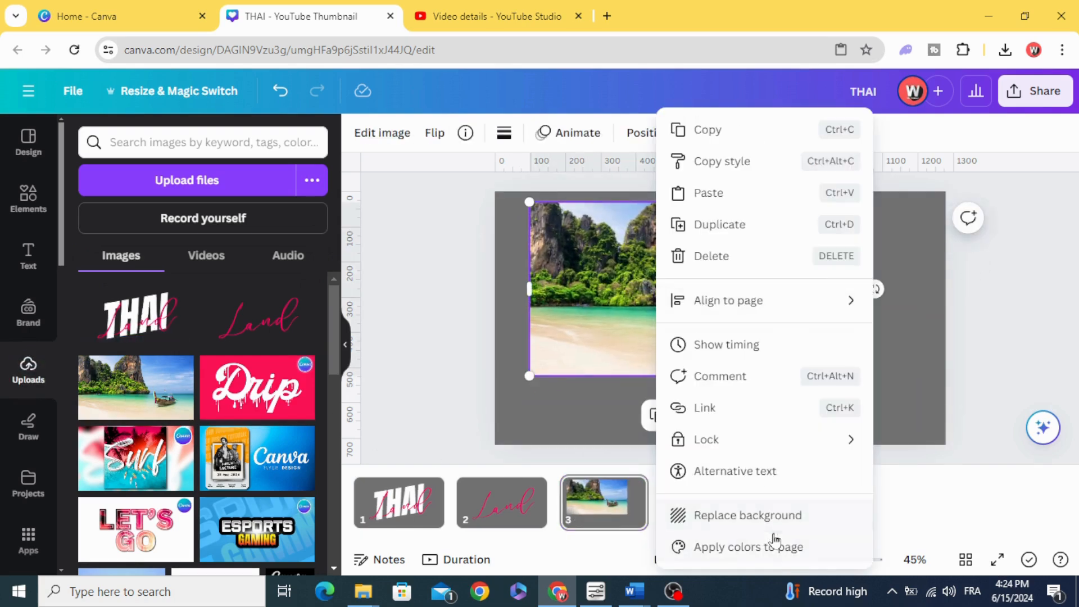
{"action": "left_click", "coordinate": [756, 520]}
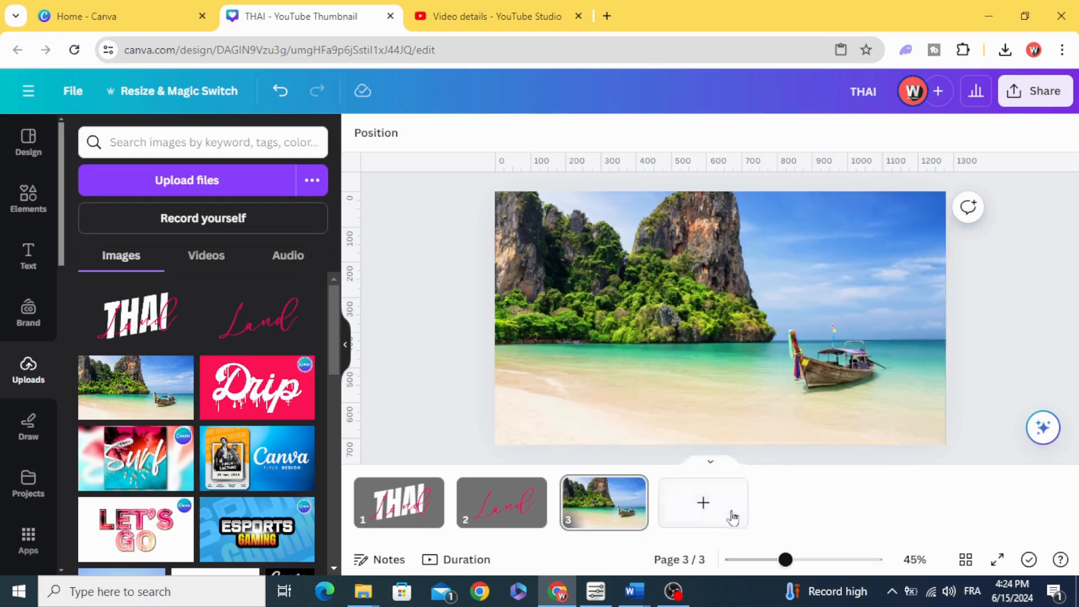
Place the uploaded THAI Land image on page 3 and scale it to fill the page
{"action": "left_click", "coordinate": [725, 393]}
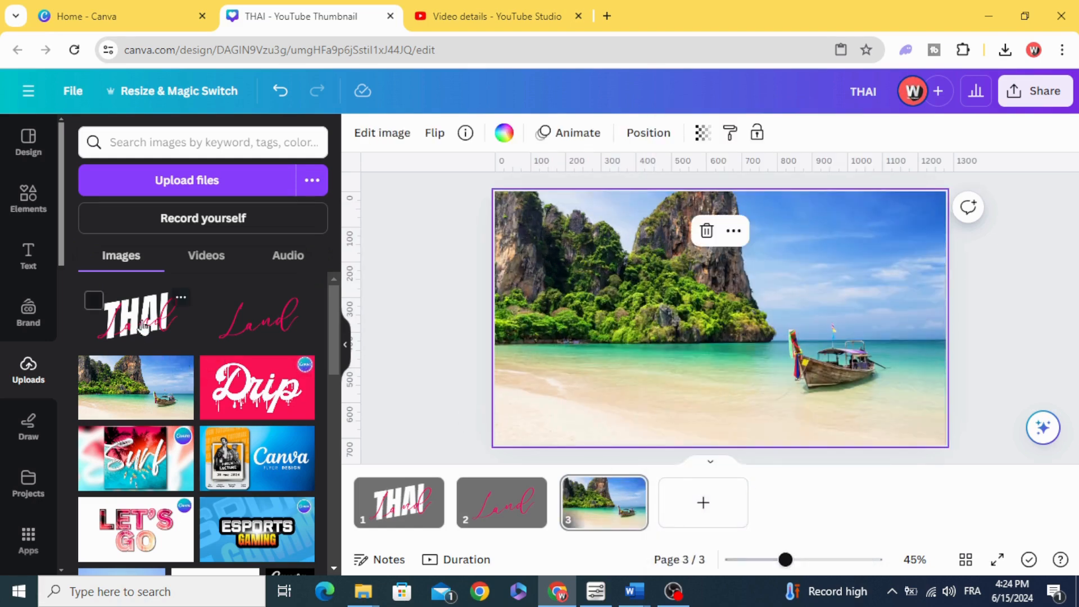
{"action": "left_click_drag", "start_coordinate": [144, 326], "coordinate": [630, 279]}
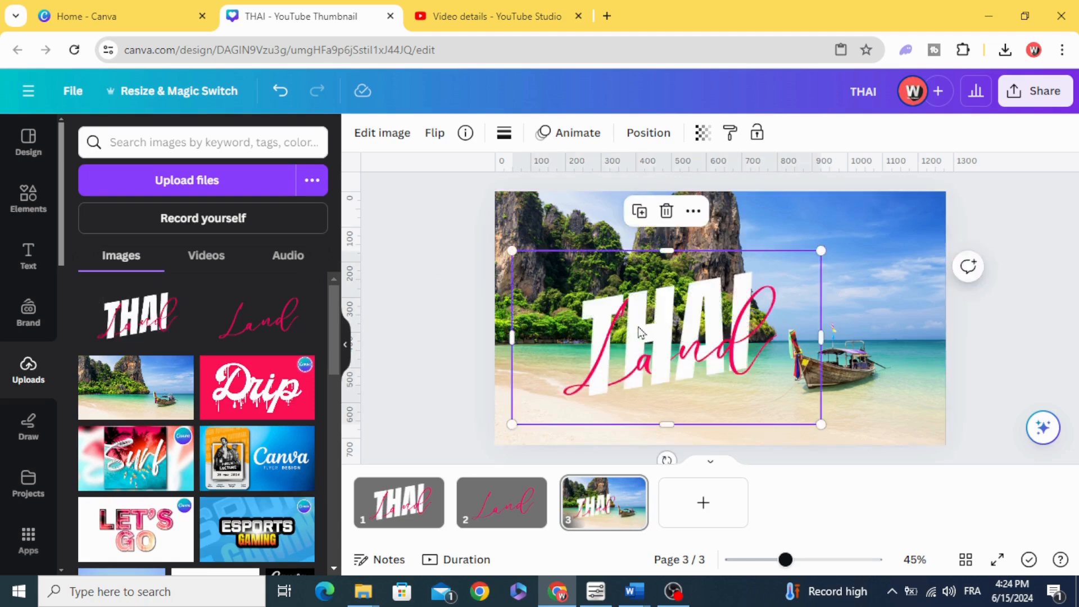
{"action": "left_click_drag", "start_coordinate": [802, 370], "coordinate": [948, 440]}
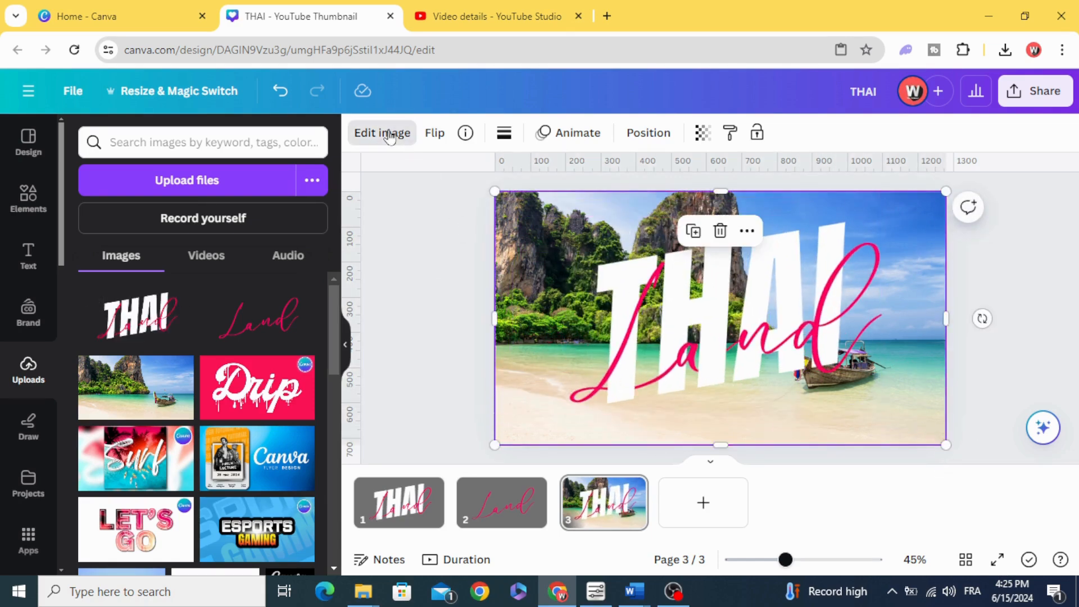
Apply a Drop shadow to the THAI Land image with distance 15 and intensity 70
{"action": "scroll", "coordinate": [212, 356], "scroll_direction": "down", "scroll_amount": 5}
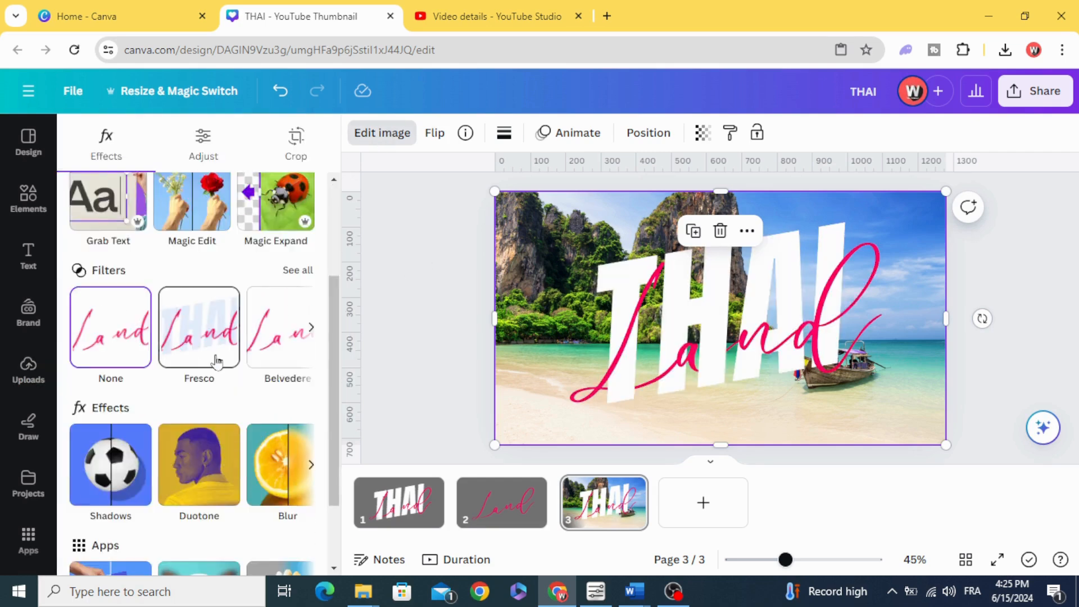
{"action": "left_click", "coordinate": [108, 384]}
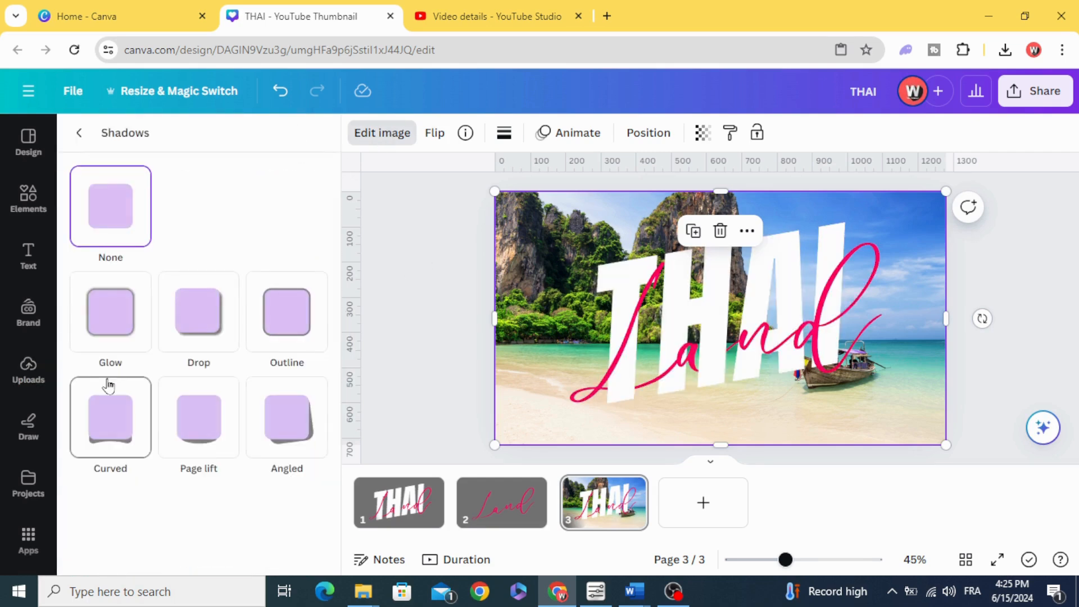
{"action": "left_click", "coordinate": [193, 315]}
{"action": "scroll", "coordinate": [197, 326], "scroll_direction": "down", "scroll_amount": 3}
{"action": "left_click_drag", "start_coordinate": [180, 478], "coordinate": [103, 483]}
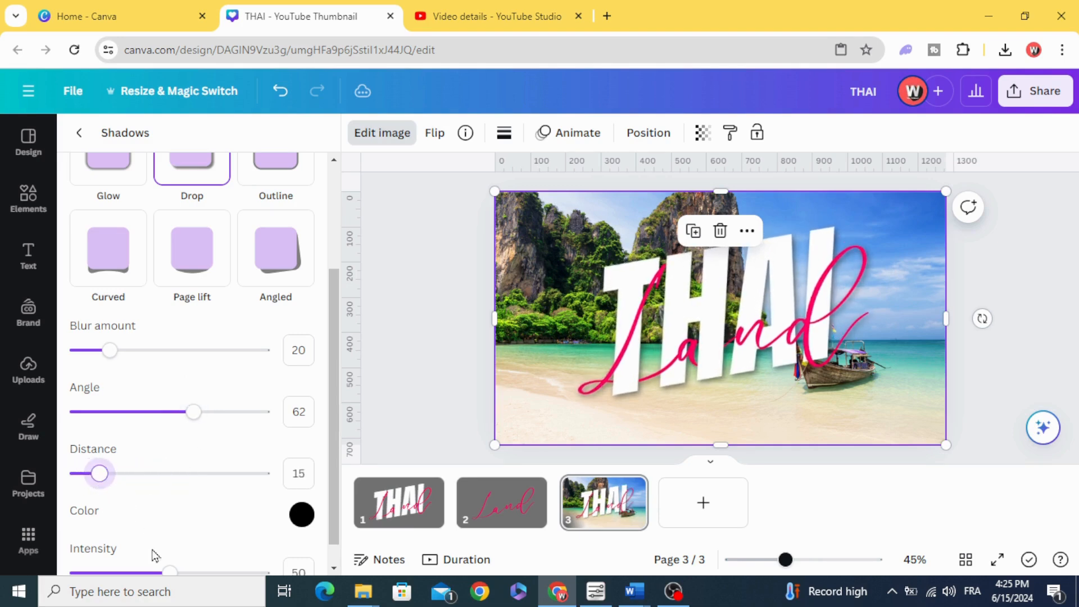
{"action": "left_click_drag", "start_coordinate": [170, 575], "coordinate": [201, 574]}
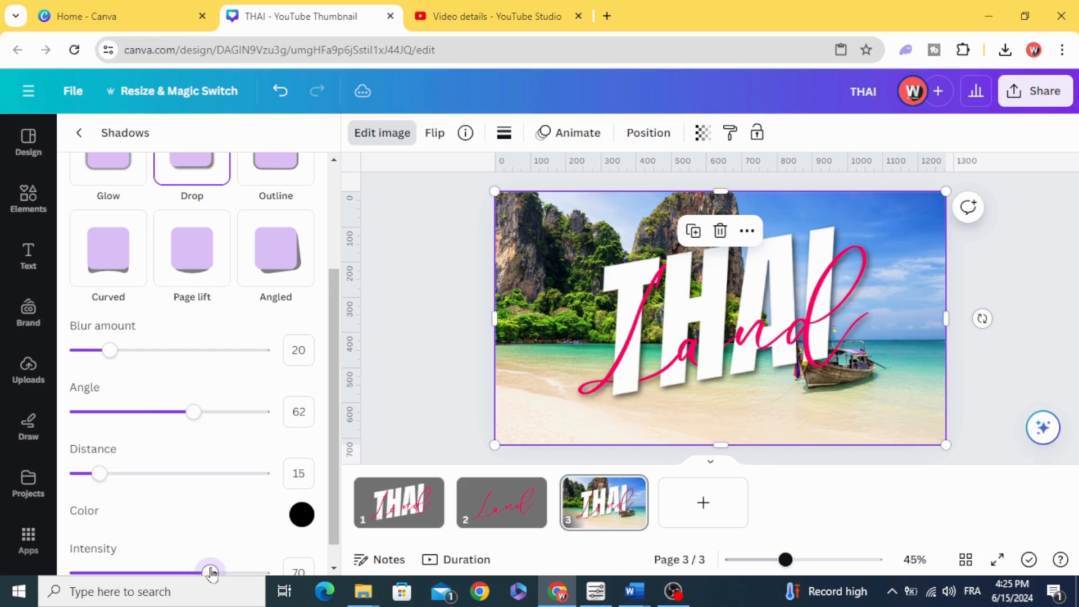
{"action": "left_click", "coordinate": [424, 330]}
{"action": "mouse_move", "coordinate": [792, 564]}
{"action": "left_mouse_down"}
{"action": "mouse_move", "coordinate": [807, 562]}
{"action": "mouse_move", "coordinate": [792, 562]}
{"action": "left_mouse_up"}
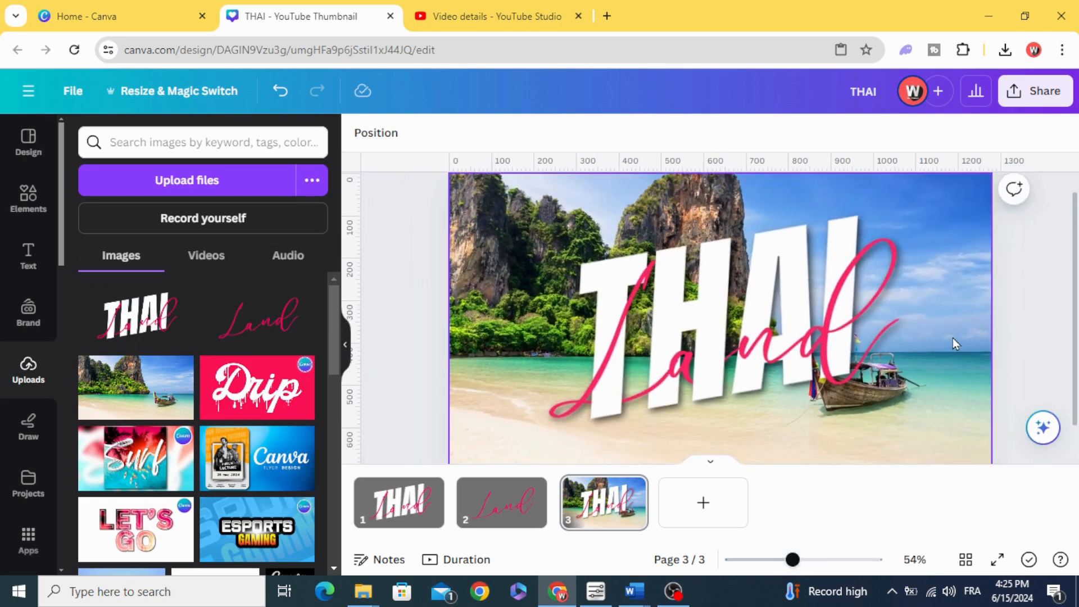